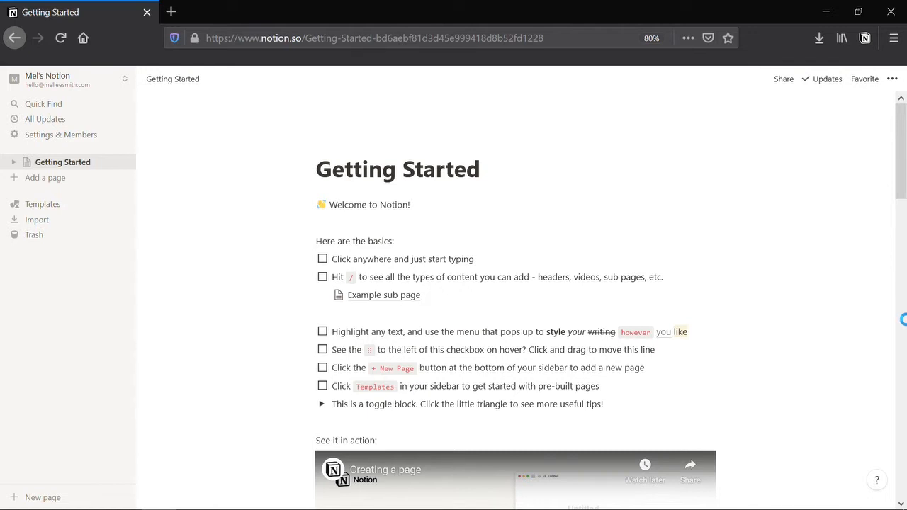
- Add a new page titled 'Writing Dashboard' and switch it to full width
click(67, 183)
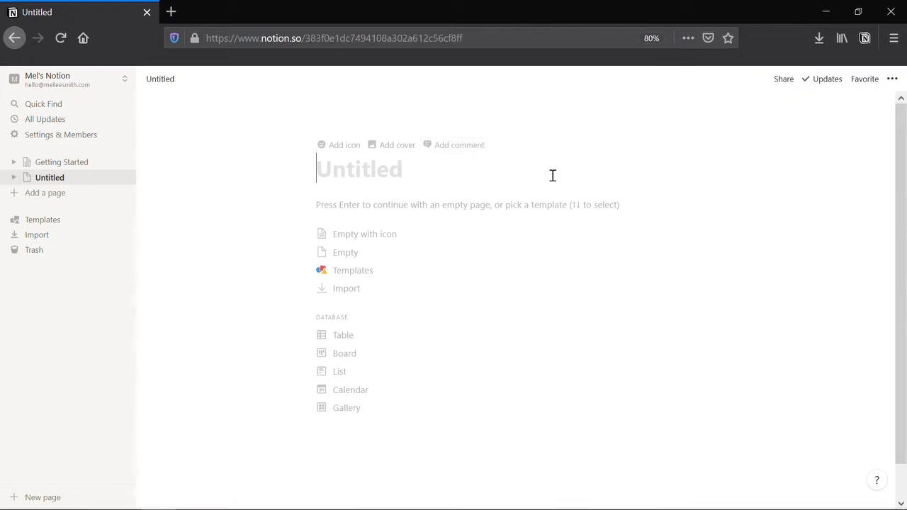
text(Writing Dashb)
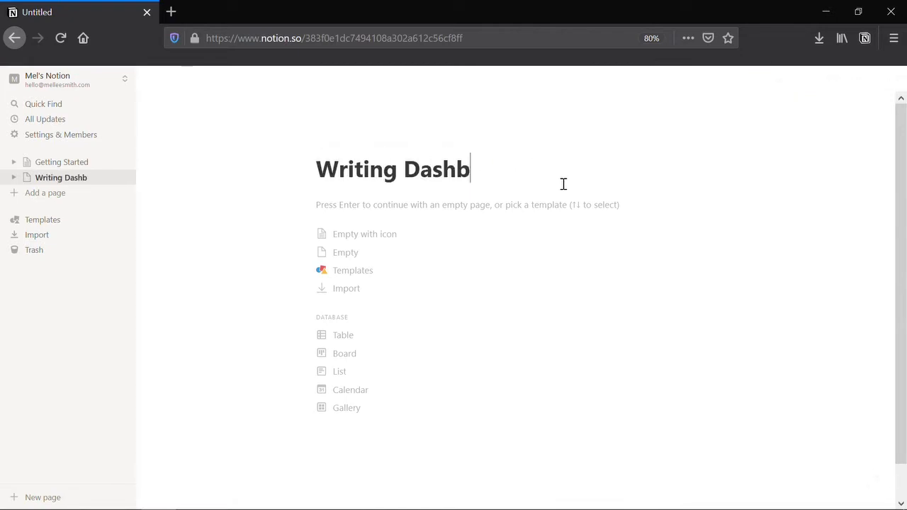
text(oard)
click(892, 80)
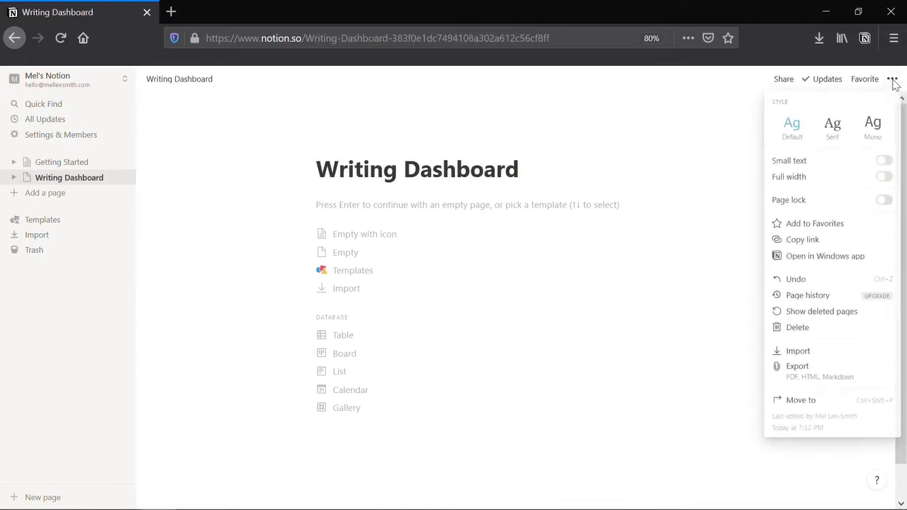
click(883, 177)
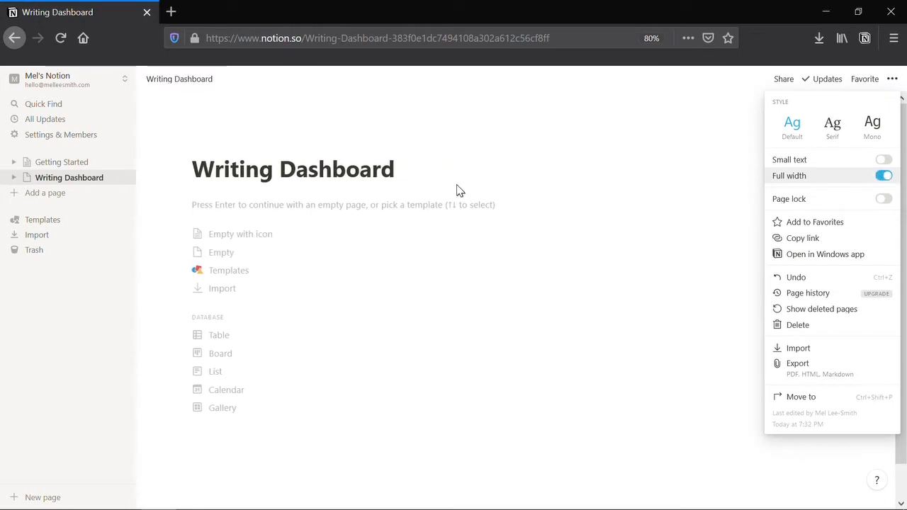
click(437, 179)
mouse_move(231, 143)
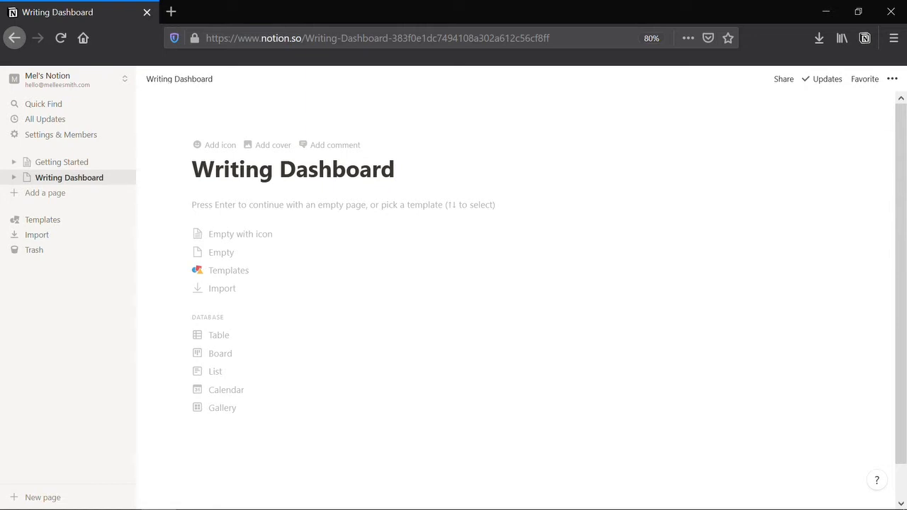
- Start from an empty page and bullet Word count tracker, Monthly progress reviews and Worldbuilding
click(341, 206)
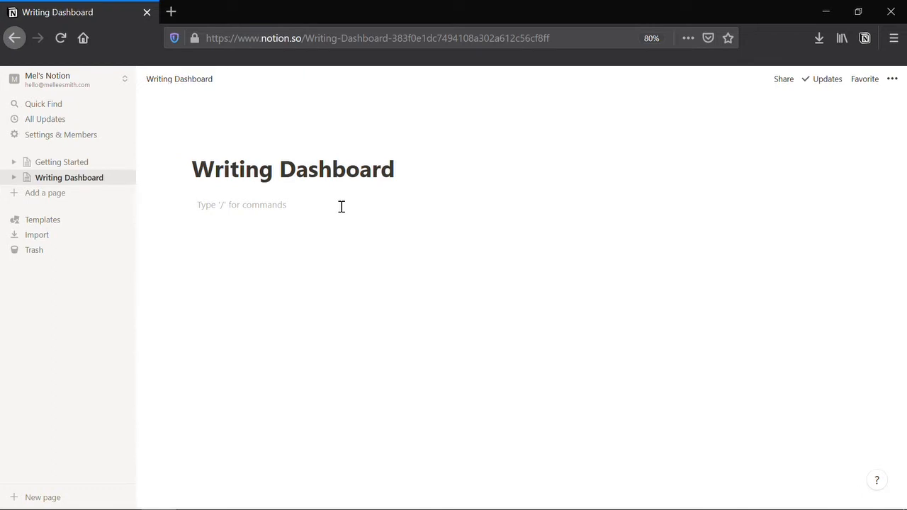
text(- Word)
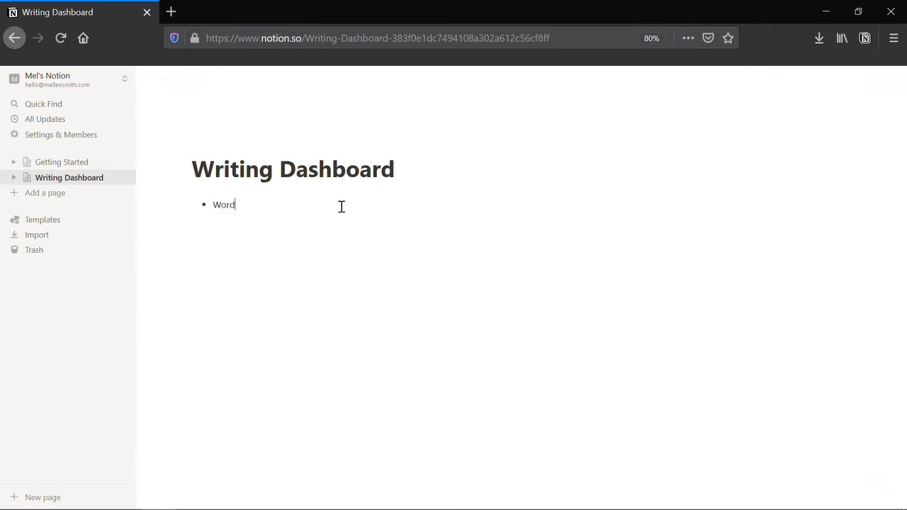
text( count tracker)
key(Return)
text(Monthly progress reviews)
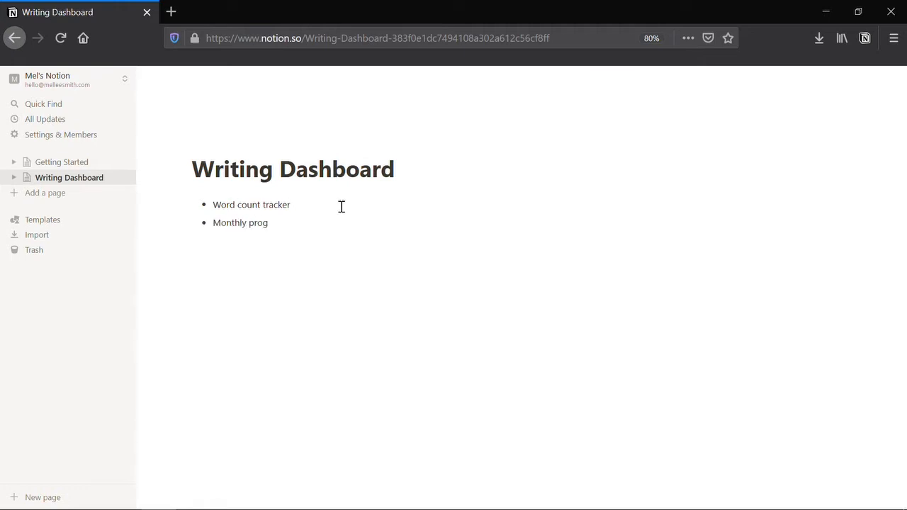
key(Return)
text(Worldbuilding)
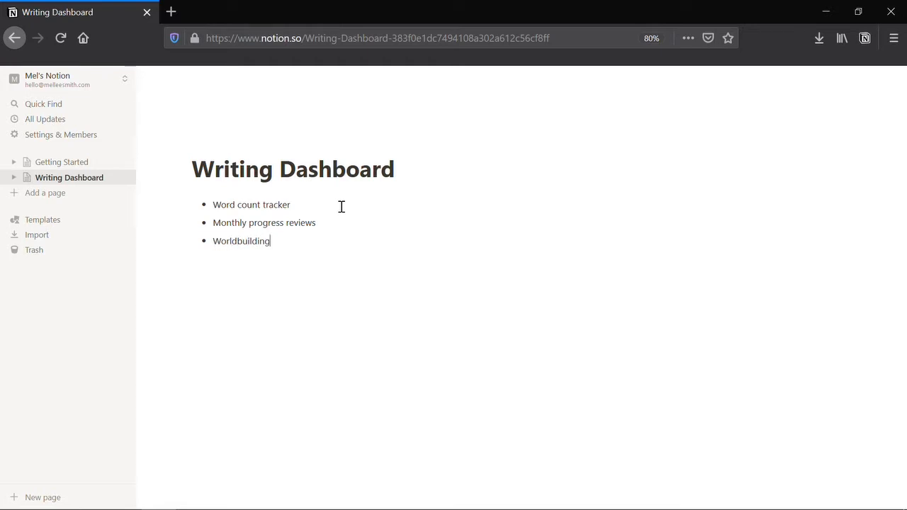
key(Return)
- Add bullets Character sheets, Outlines, A list of affirmations and Artist dates
text(Character sheets)
key(Return)
text(Outlines)
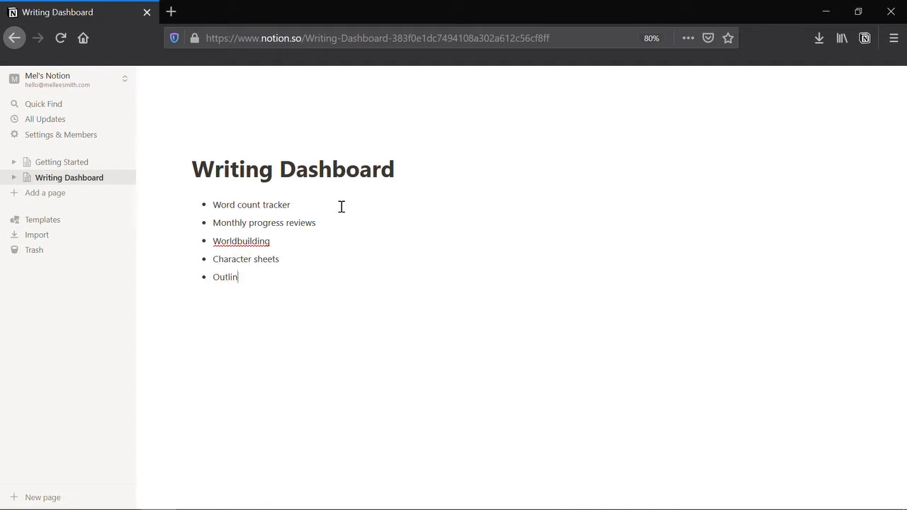
key(Return)
text(A list of affirmations)
key(Return)
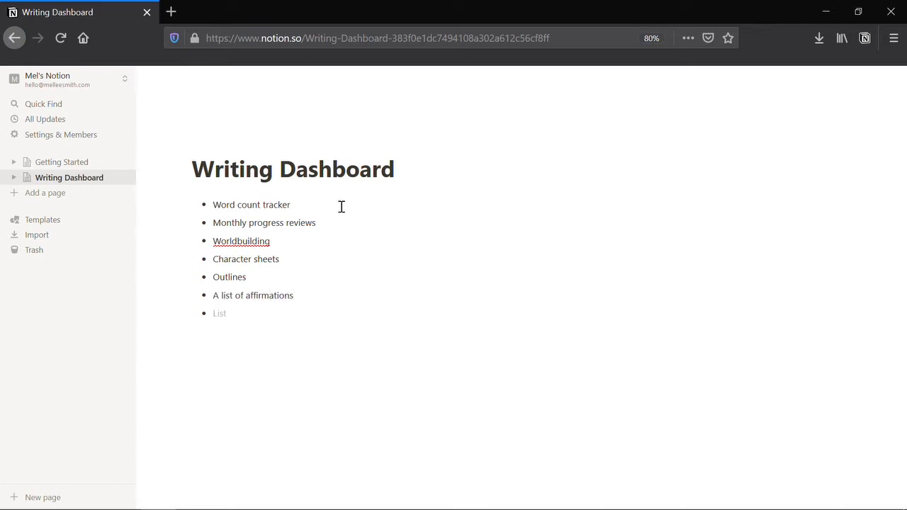
text(Artist dates)
- Insert an 'Ideas' heading between the title and the bullet list
click(400, 170)
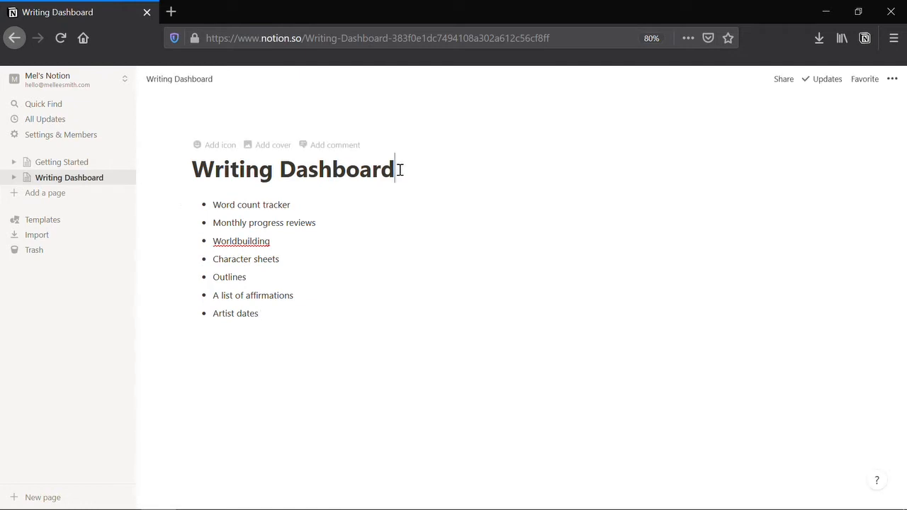
key(Return)
text(Idea)
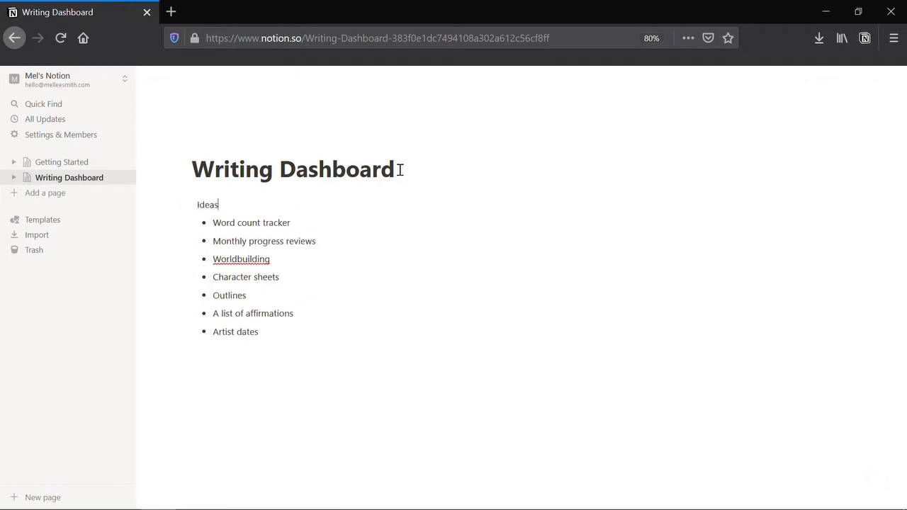
text(s)
key(ctrl+alt+2)
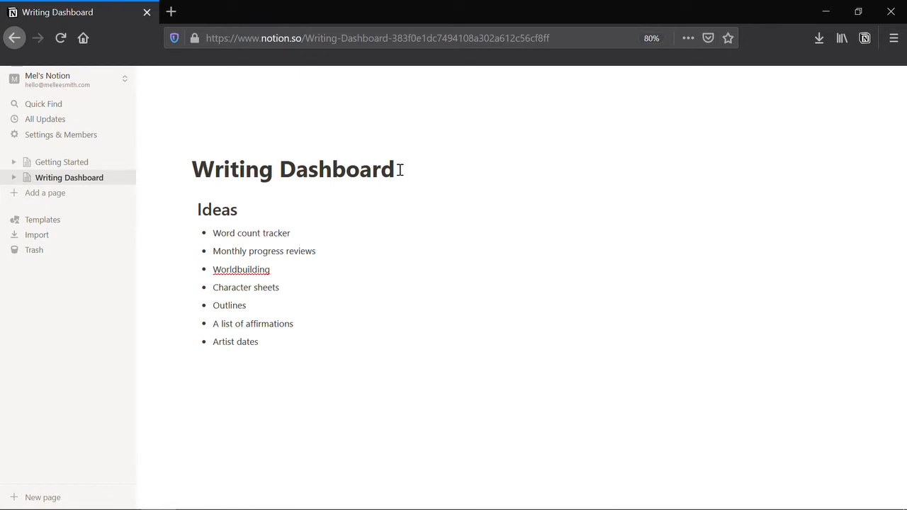
mouse_move(123, 182)
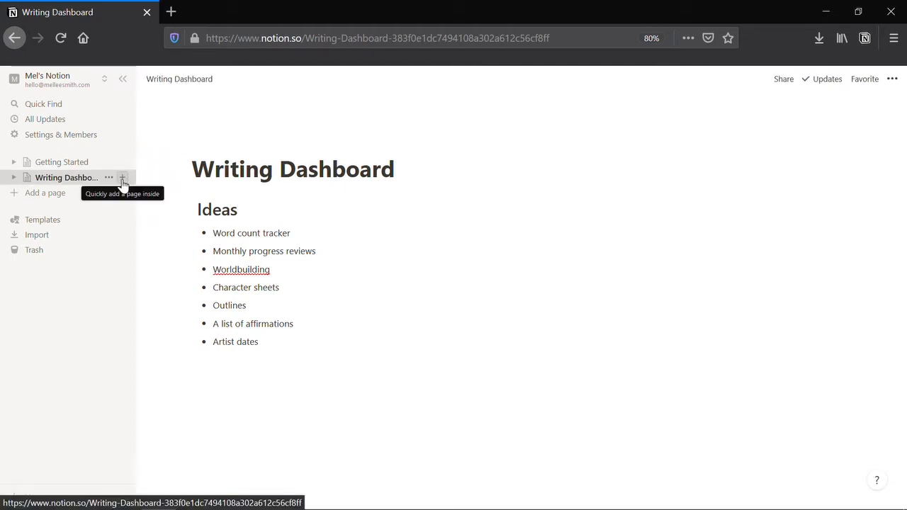
- Create a full-width 'Daily word count tracker' subpage under Writing Dashboard containing a table database
click(121, 182)
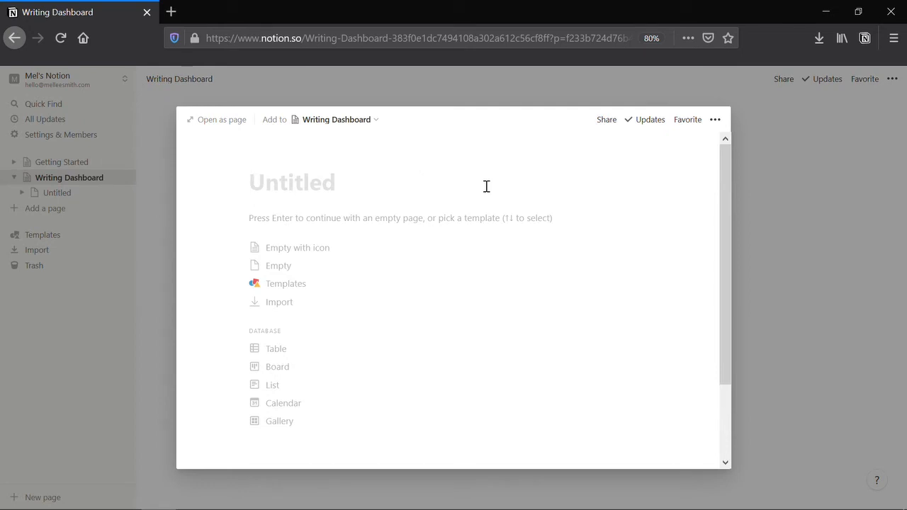
text(Daily word count tracker)
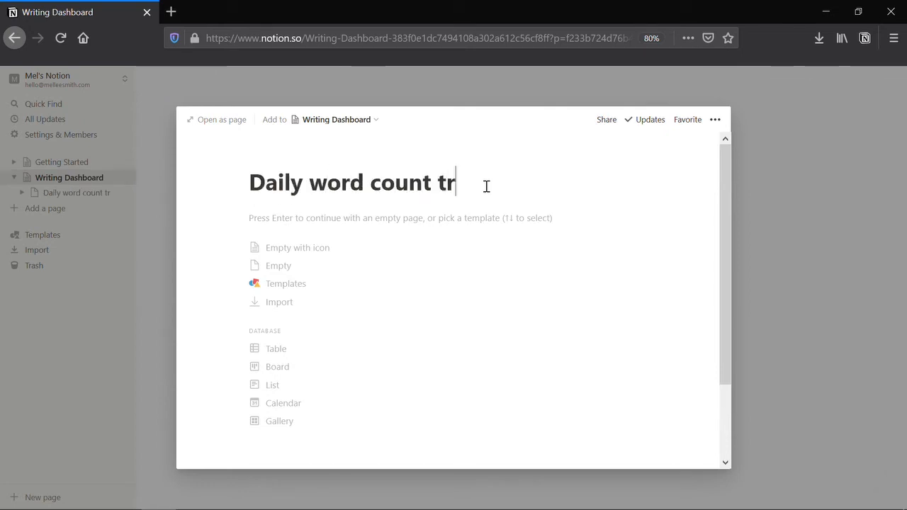
click(227, 118)
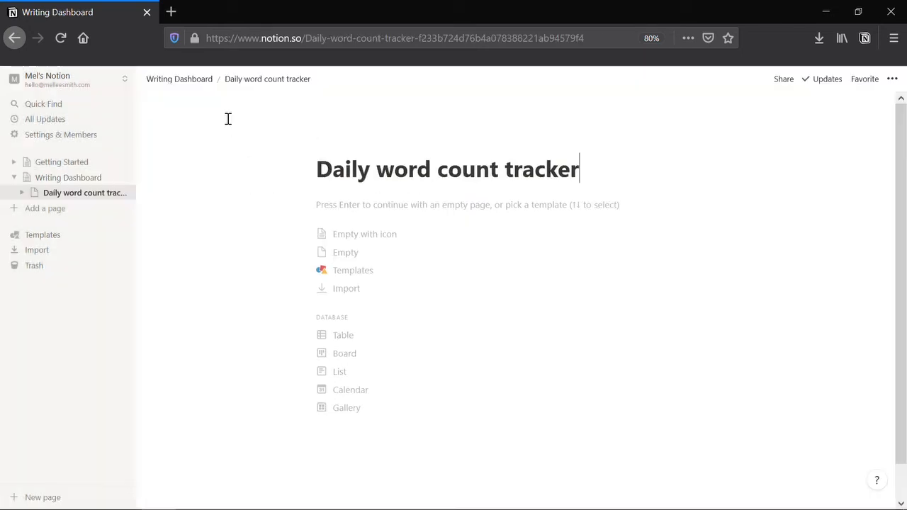
click(893, 84)
click(890, 179)
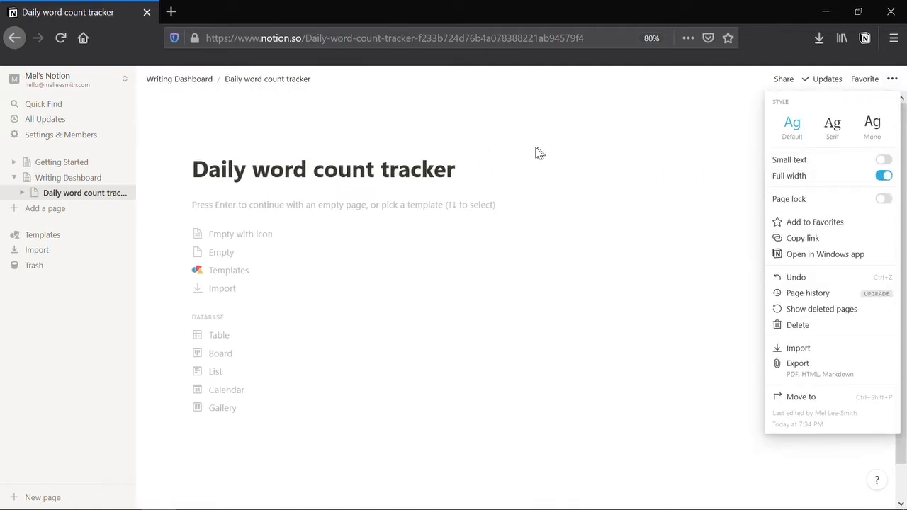
click(510, 166)
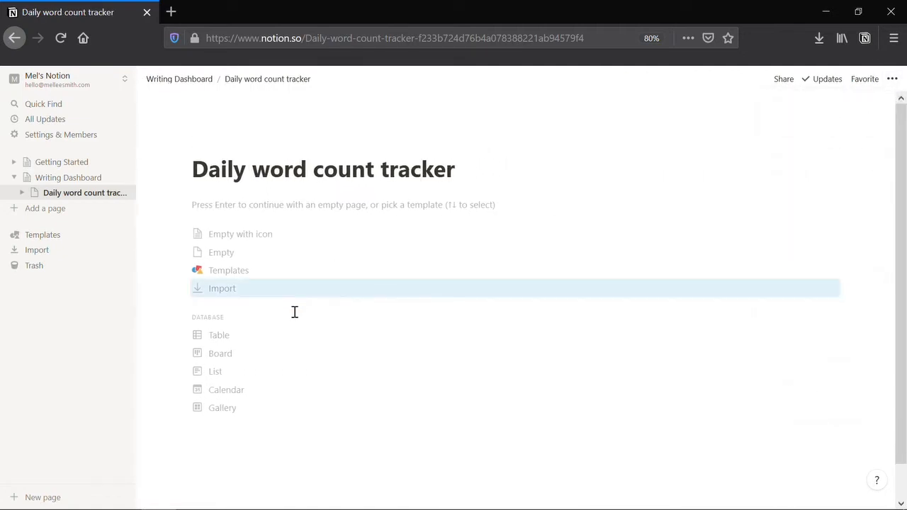
click(280, 344)
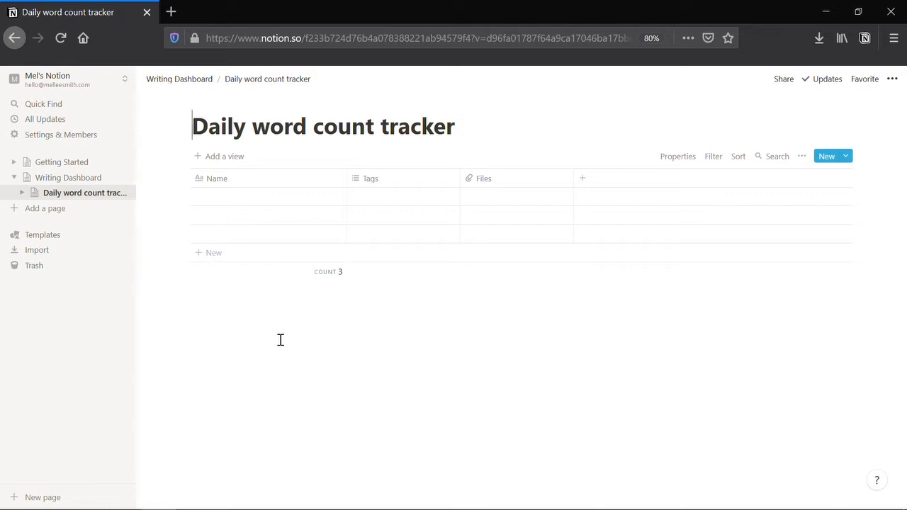
- Rename the table's Name column to 'Scene Written'
click(287, 186)
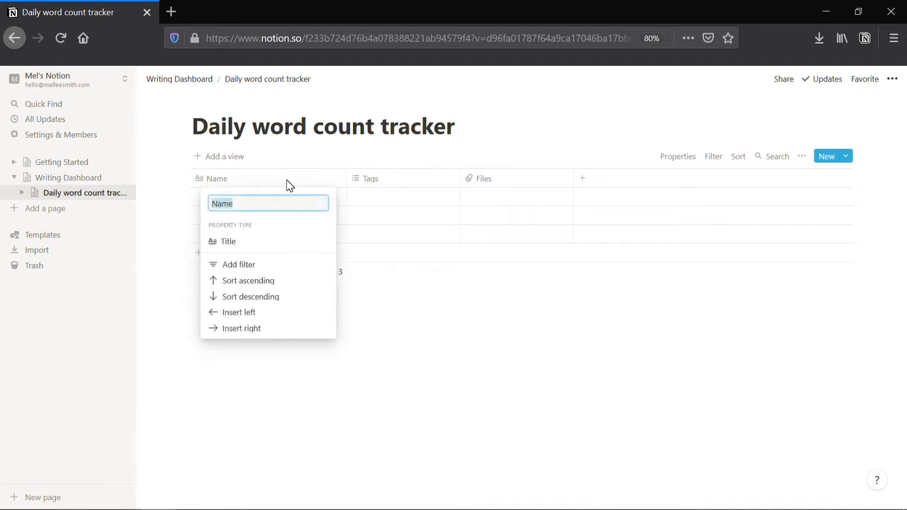
text(Scene WRit)
key(BackSpace)
key(BackSpace)
key(BackSpace)
text(ritten)
key(Return)
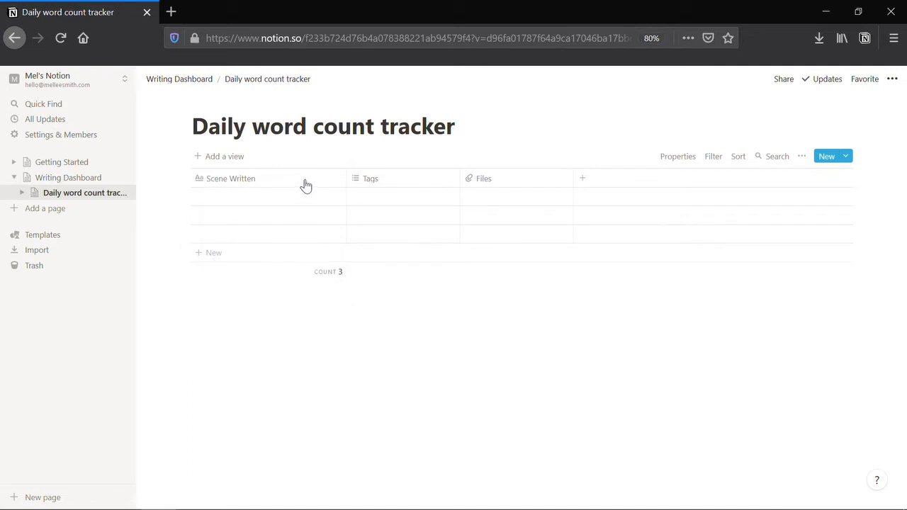
- Turn Tags into a 'Type' Select column with Chapter and Scene options for the first rows
click(392, 181)
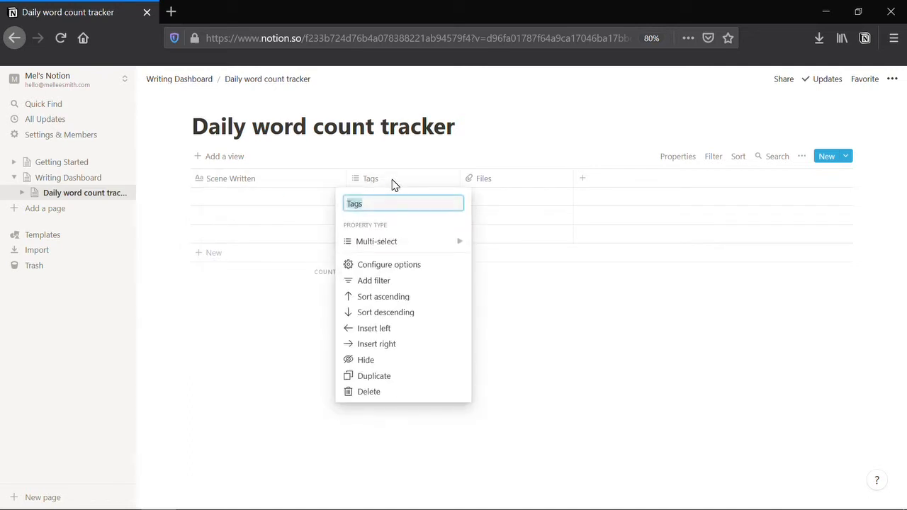
text(Type)
click(441, 241)
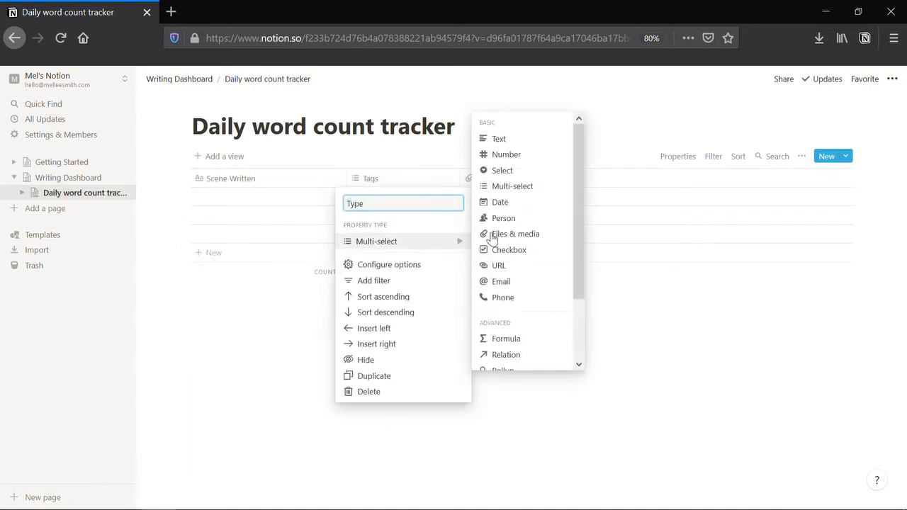
click(536, 172)
click(418, 202)
text(Chapter)
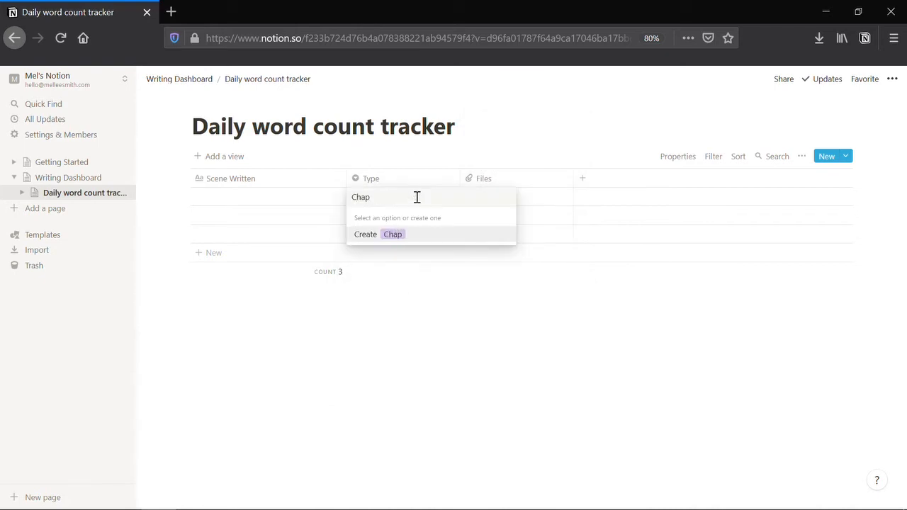
key(Return)
text(Scene)
key(Return)
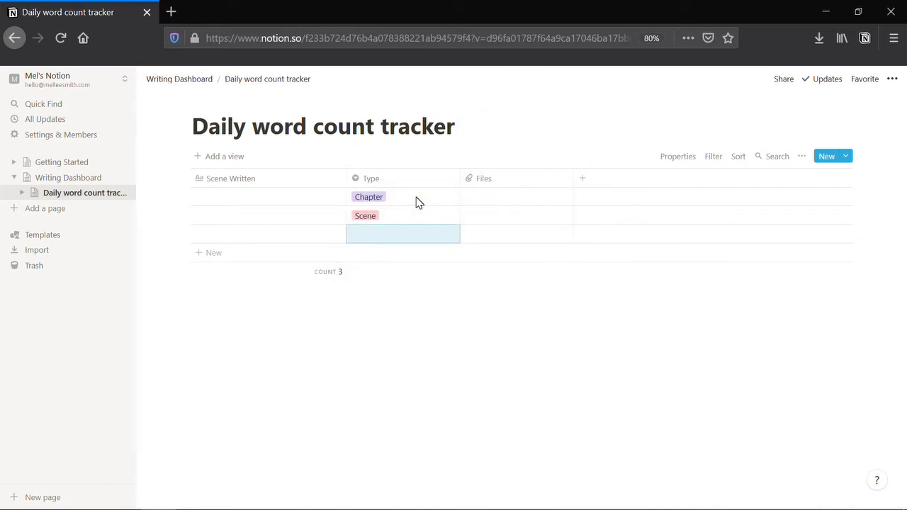
- Change the Files column to a Date property named 'Date'
click(500, 189)
mouse_move(552, 241)
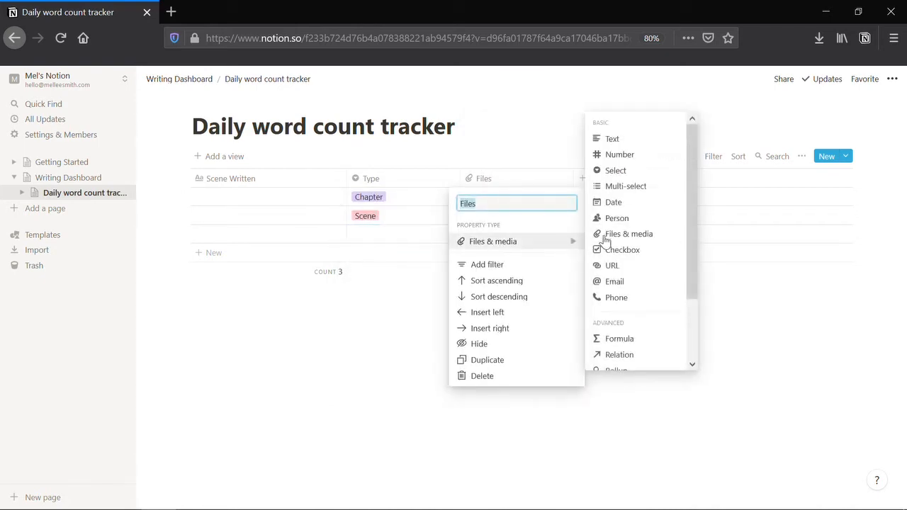
click(641, 201)
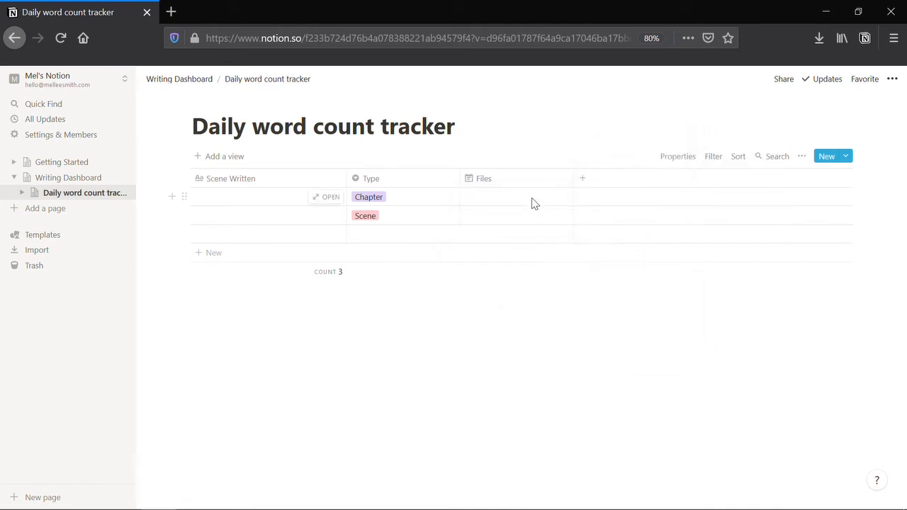
click(521, 186)
text(Date)
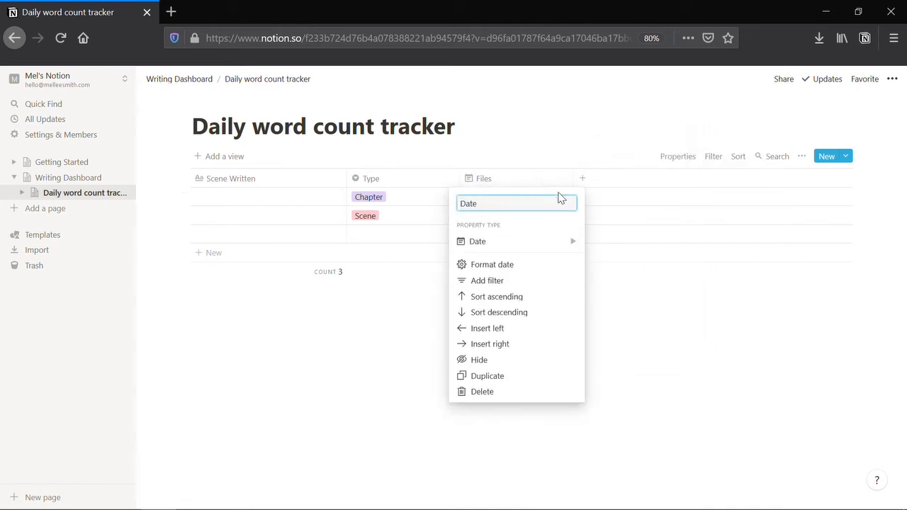
click(610, 199)
- Add a 'Word Count' Number column to the table
click(582, 178)
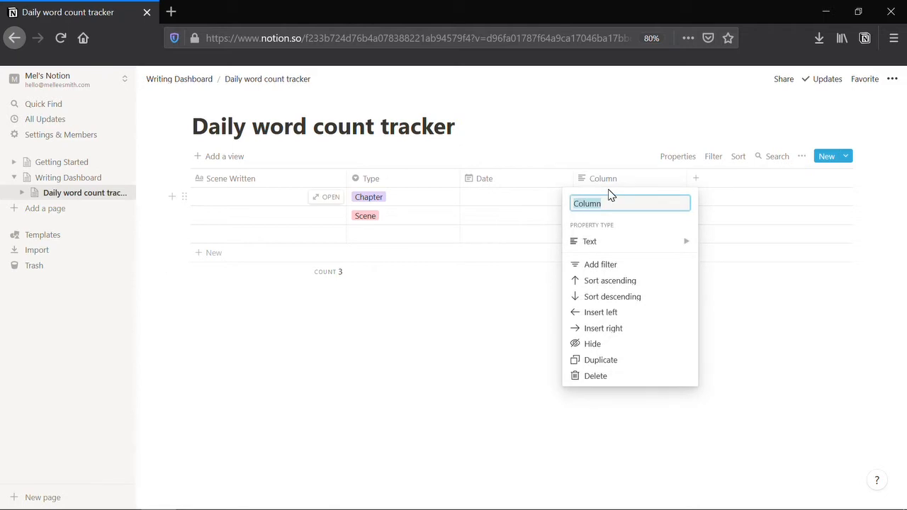
text(Word Count)
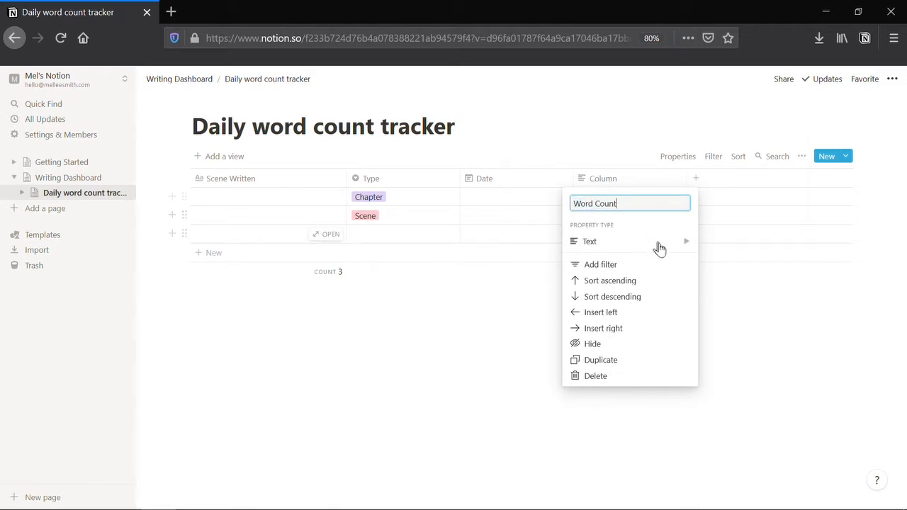
click(659, 248)
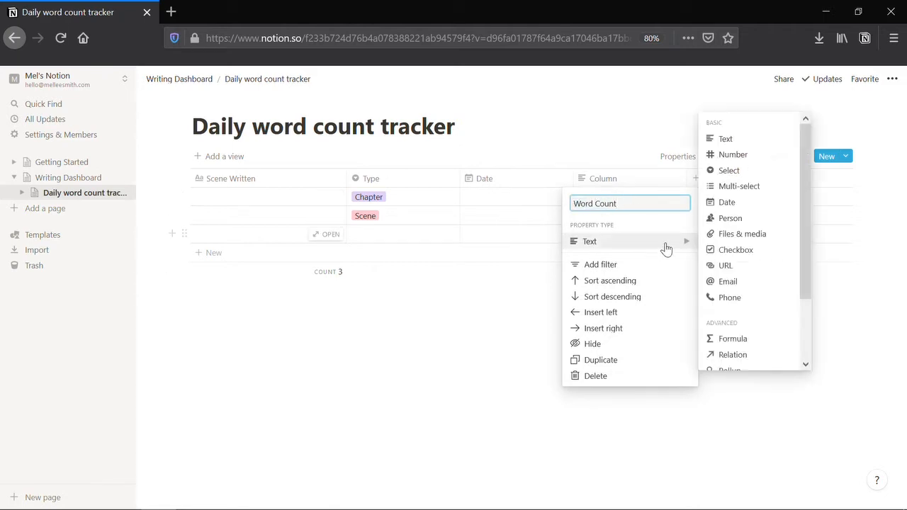
click(732, 155)
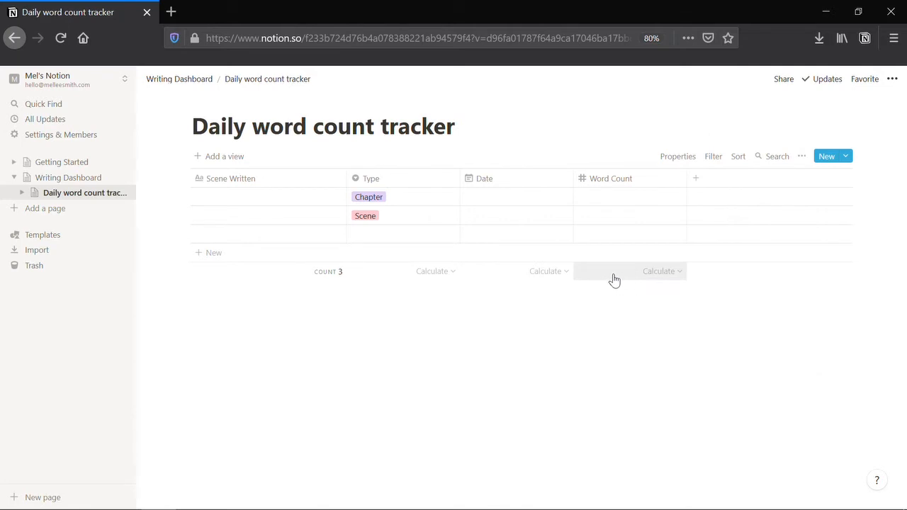
- Sum the Word Count column and count unique values in Scene Written
click(617, 275)
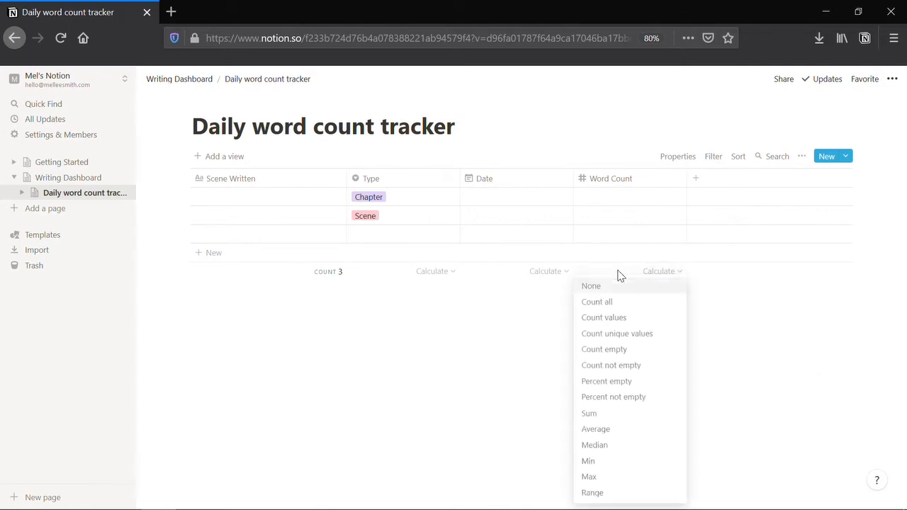
click(610, 415)
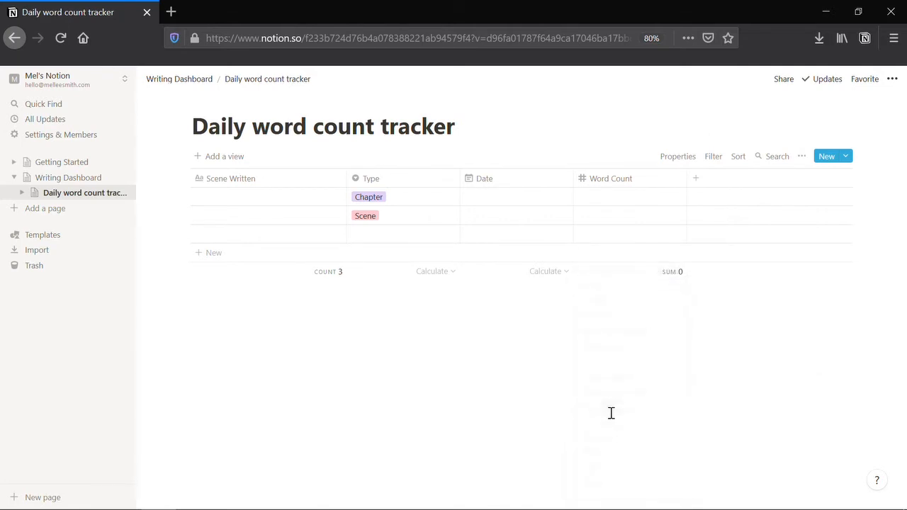
click(332, 280)
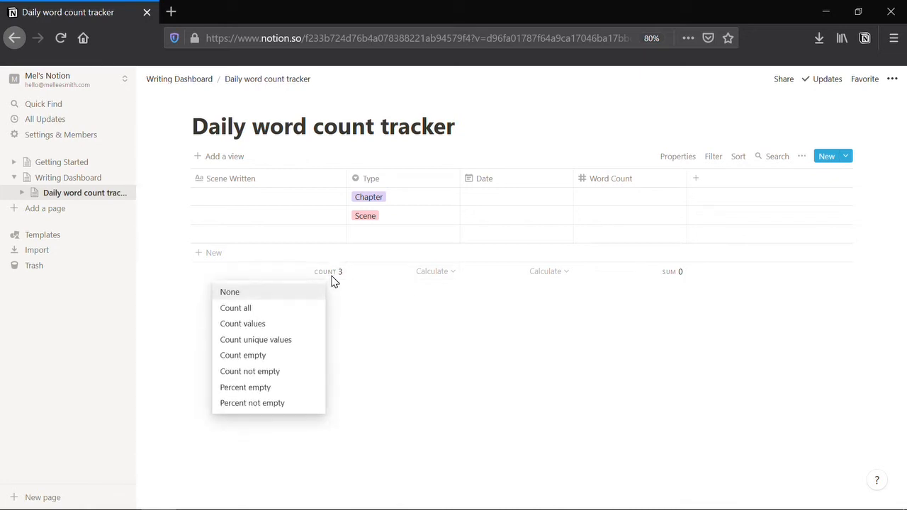
click(284, 341)
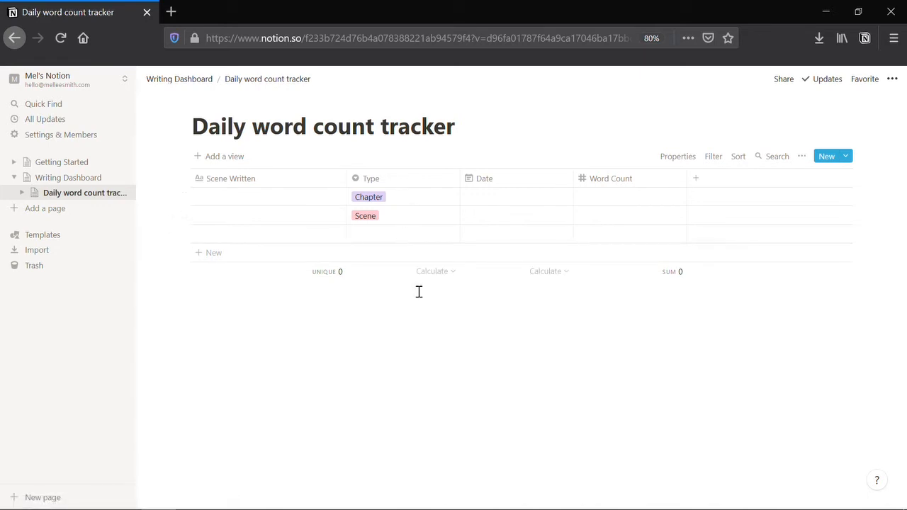
- Back on Writing Dashboard, drag the Daily word count tracker link above the Ideas heading
click(71, 178)
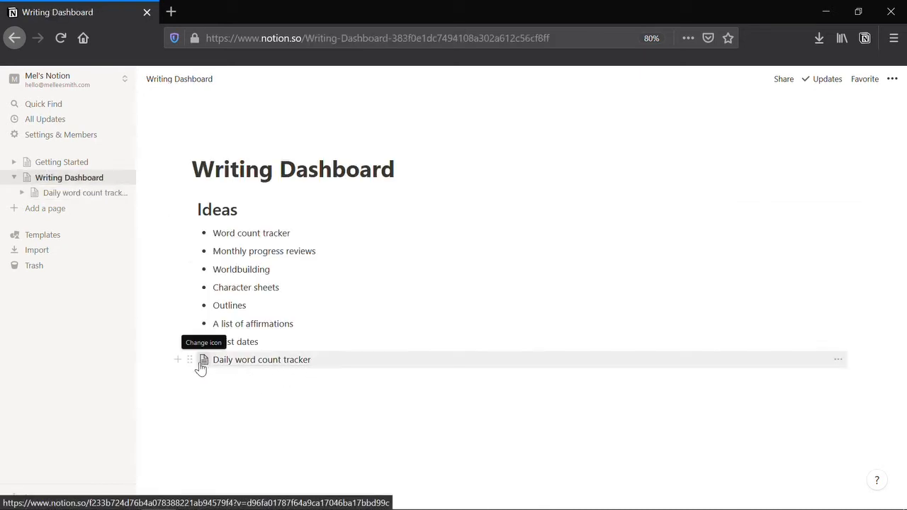
drag(188, 359, 197, 203)
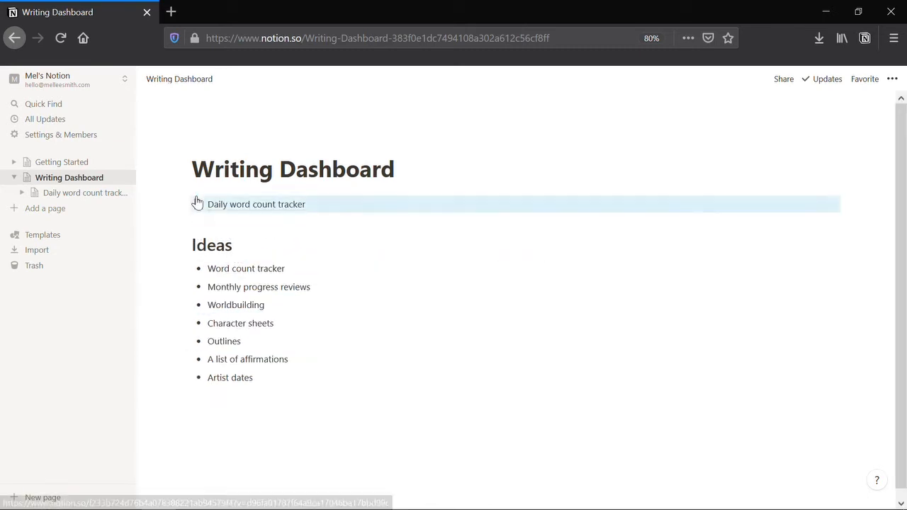
click(310, 423)
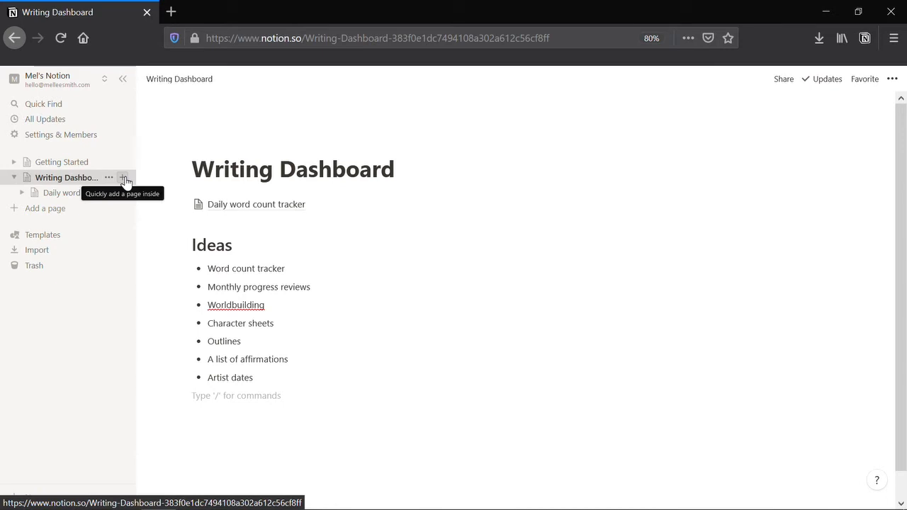
- Add an 'Affirmations' subpage under Writing Dashboard
click(124, 179)
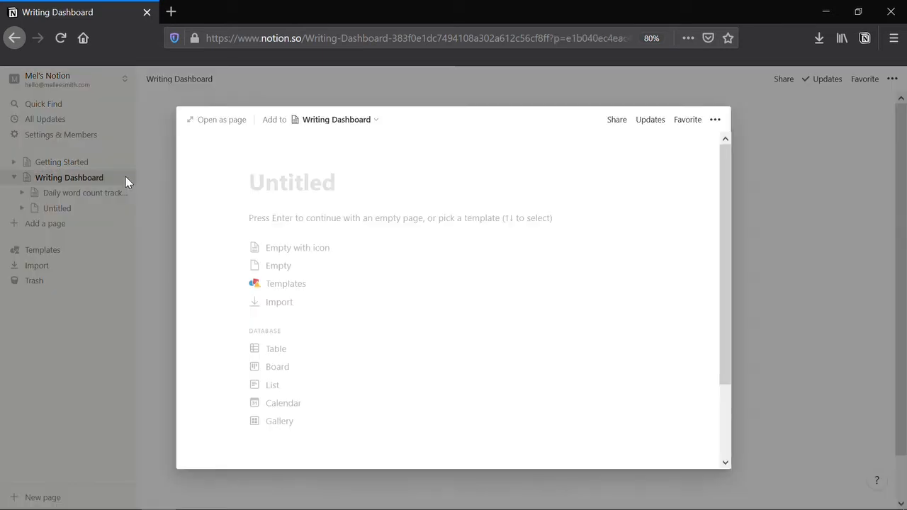
text(Affirmations)
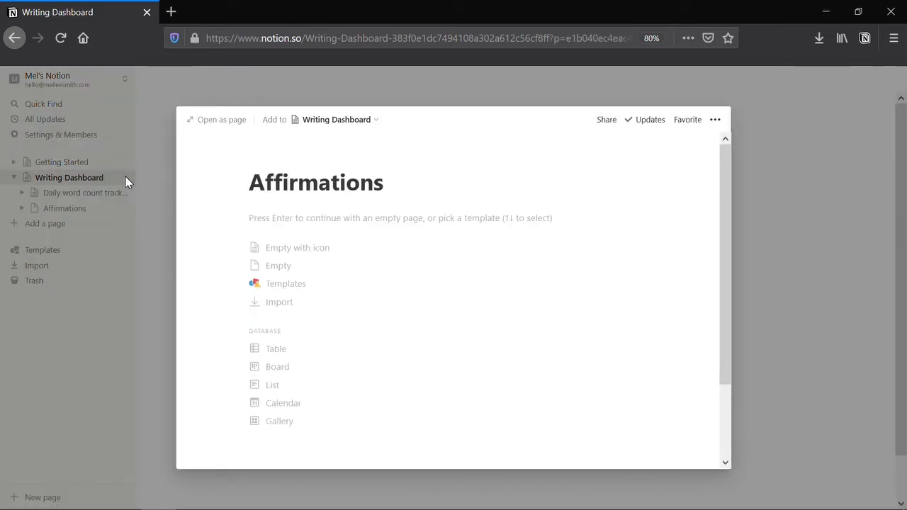
click(782, 220)
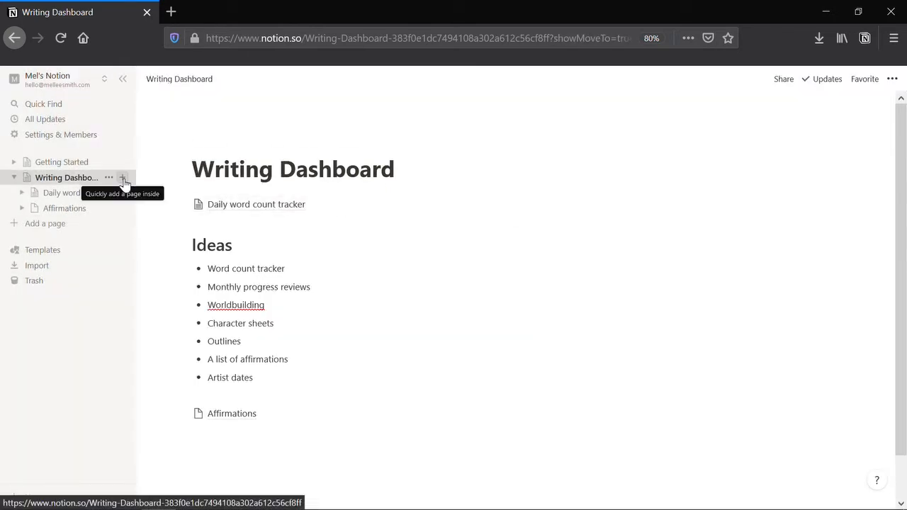
- Add a 'Character Sheet' subpage set up as a Gallery database
click(123, 178)
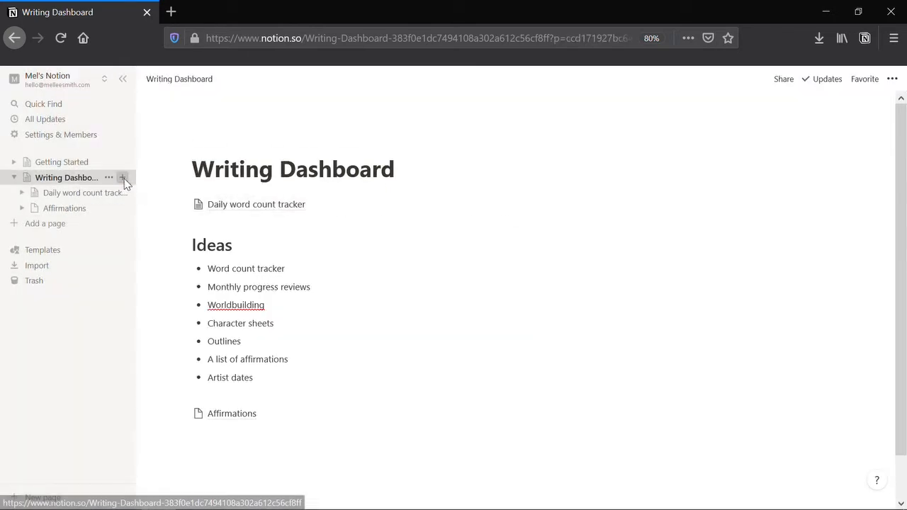
text(Chata)
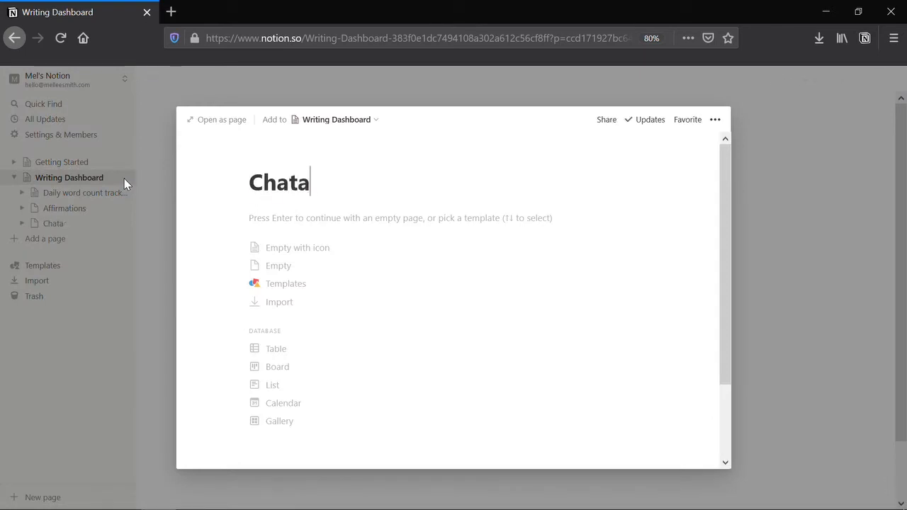
key(BackSpace)
key(BackSpace)
text(racter Sheet)
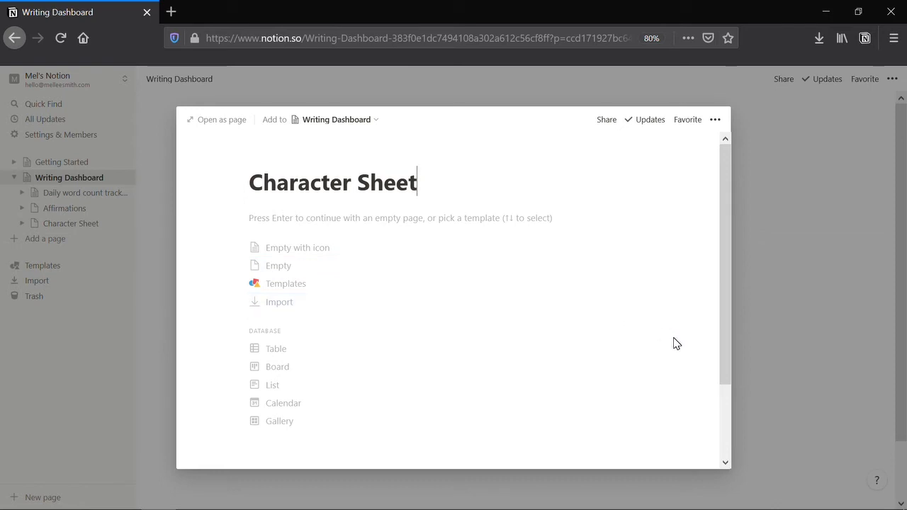
click(310, 422)
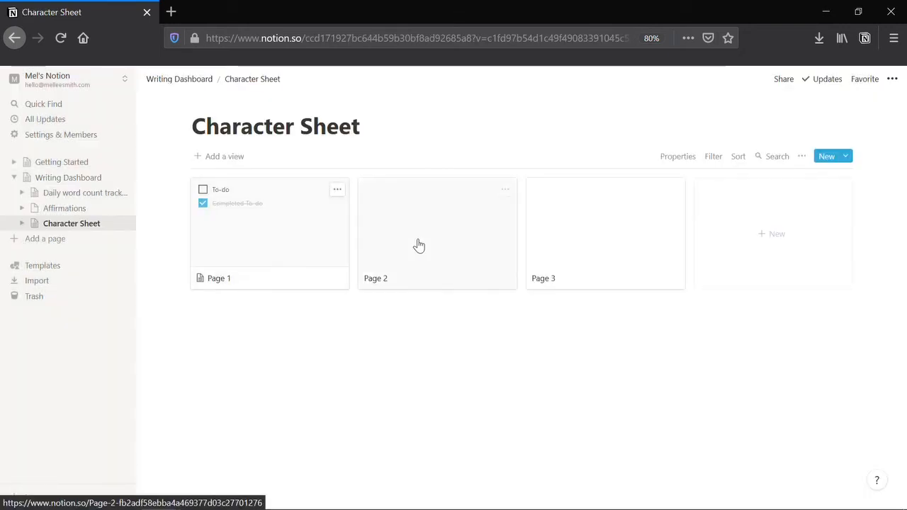
- In the Page 1 card, delete the sample to-dos and retitle it 'Character Name'
click(289, 245)
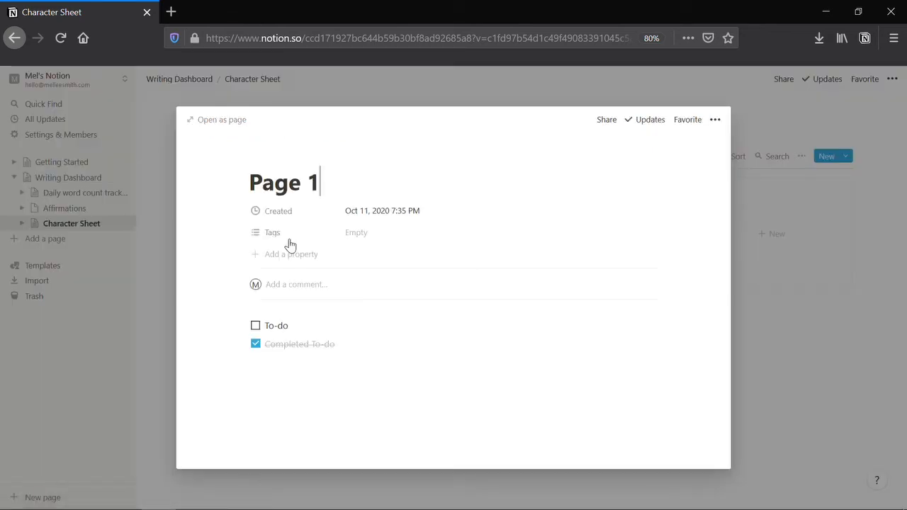
key(ctrl+a)
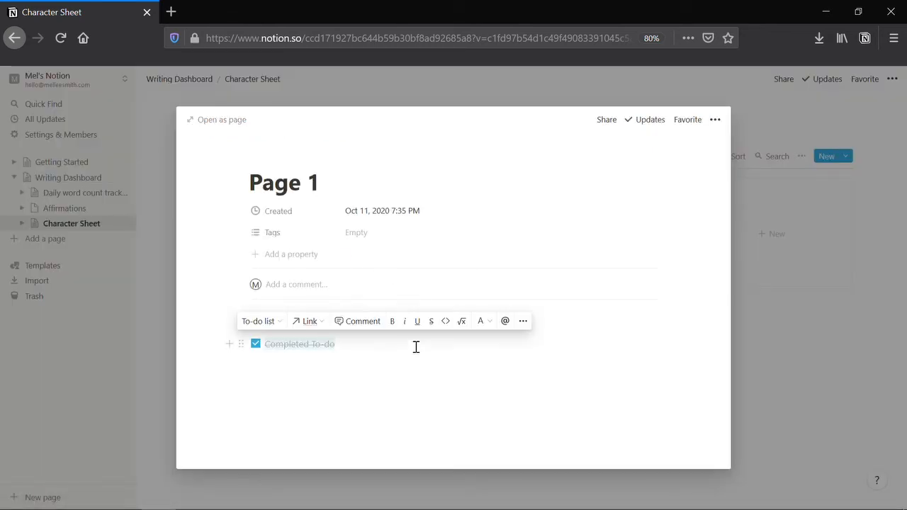
key(ctrl+a)
key(BackSpace)
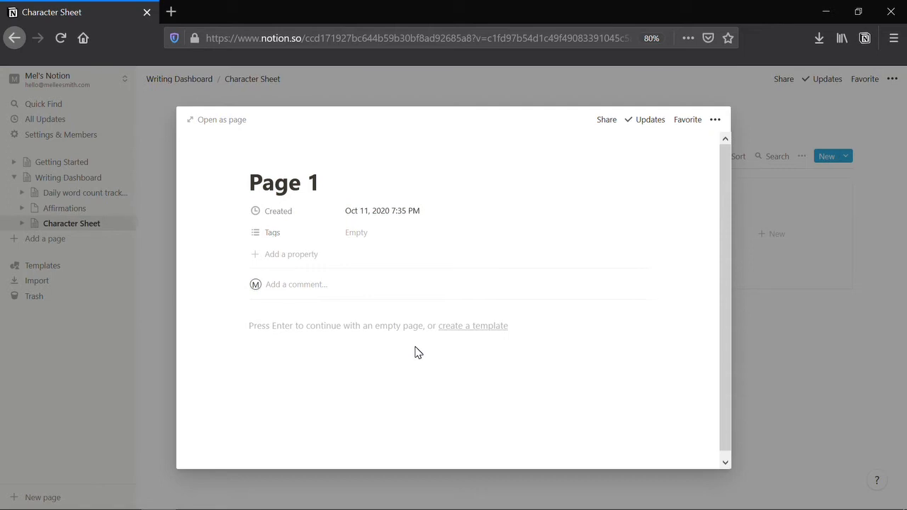
click(372, 331)
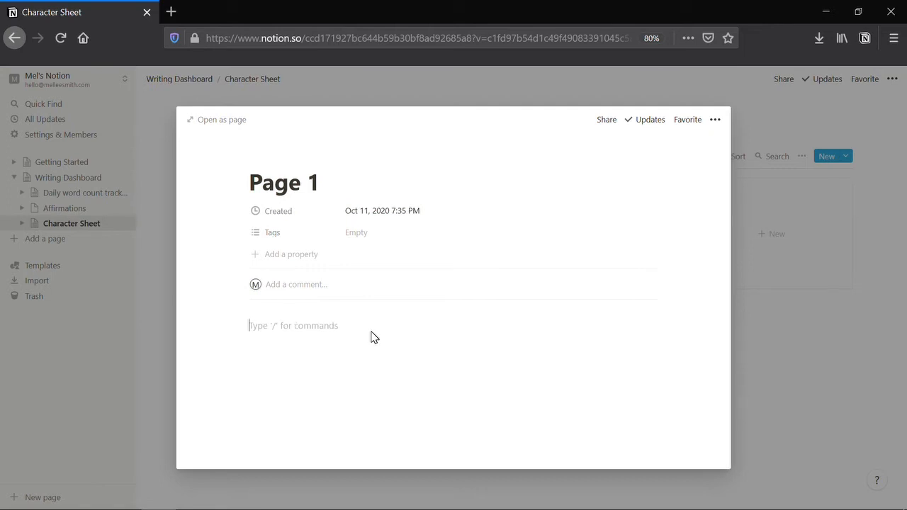
click(348, 177)
key(ctrl+a)
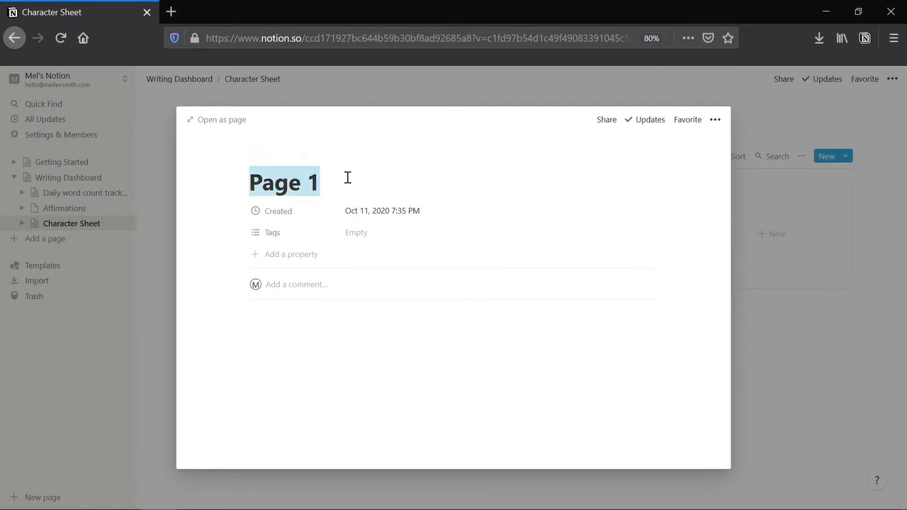
text(Chararacter Name)
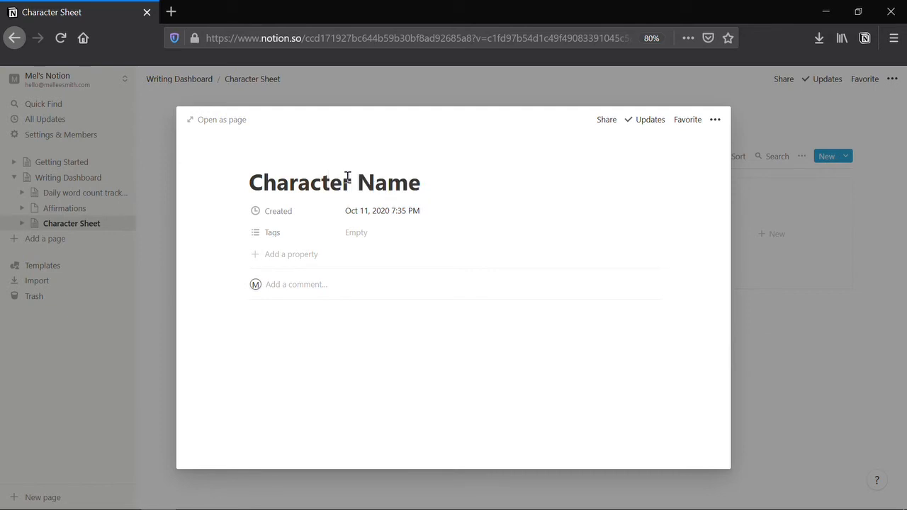
- Insert the second Unsplash photo from a 'person' search into the page, then return to the gallery
click(344, 333)
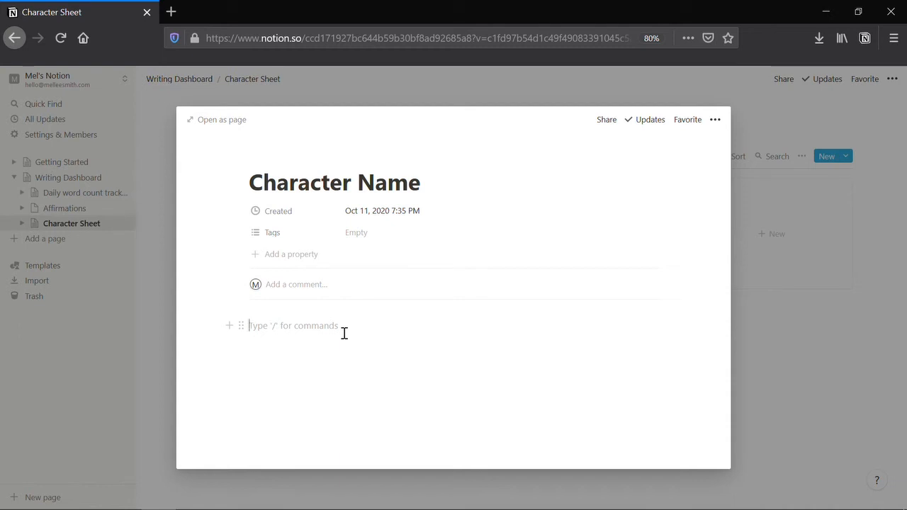
text(/)
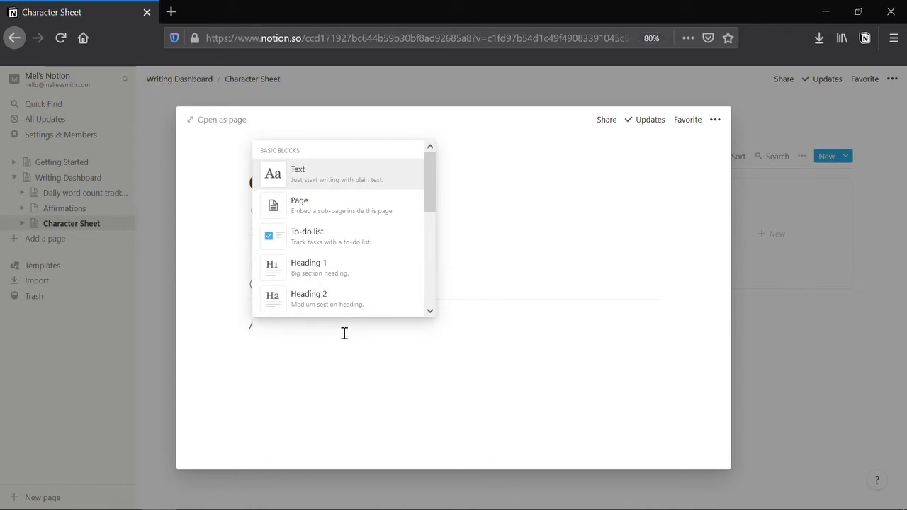
text(image)
click(335, 247)
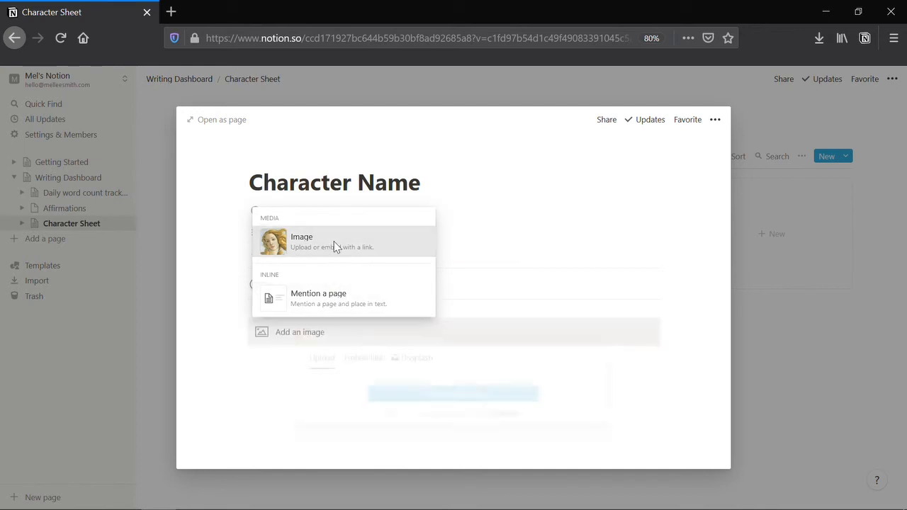
click(421, 359)
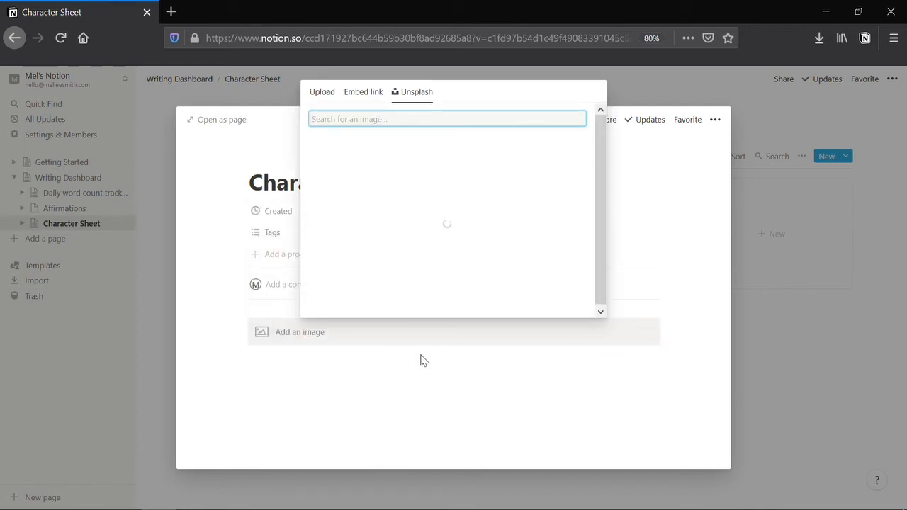
text(person)
click(423, 153)
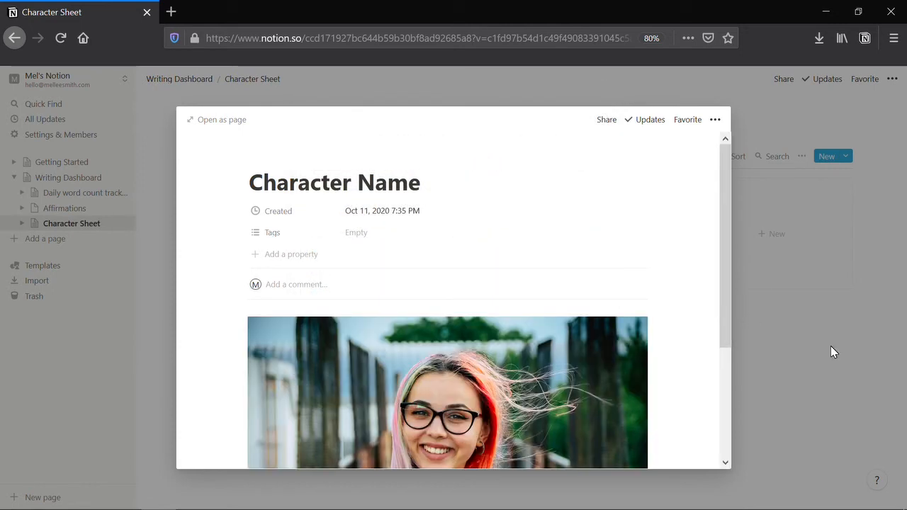
click(830, 346)
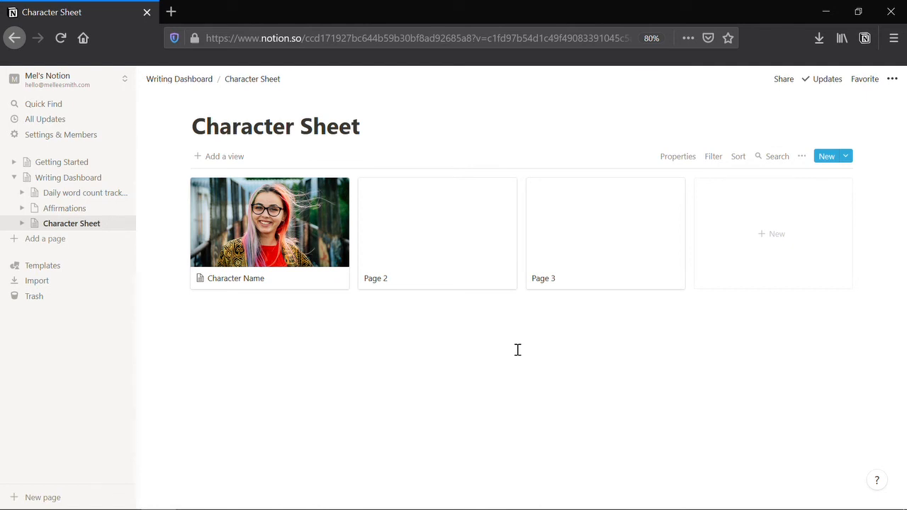
- On Writing Dashboard, move the Affirmations and Character Sheet links beneath Daily word count tracker
click(71, 180)
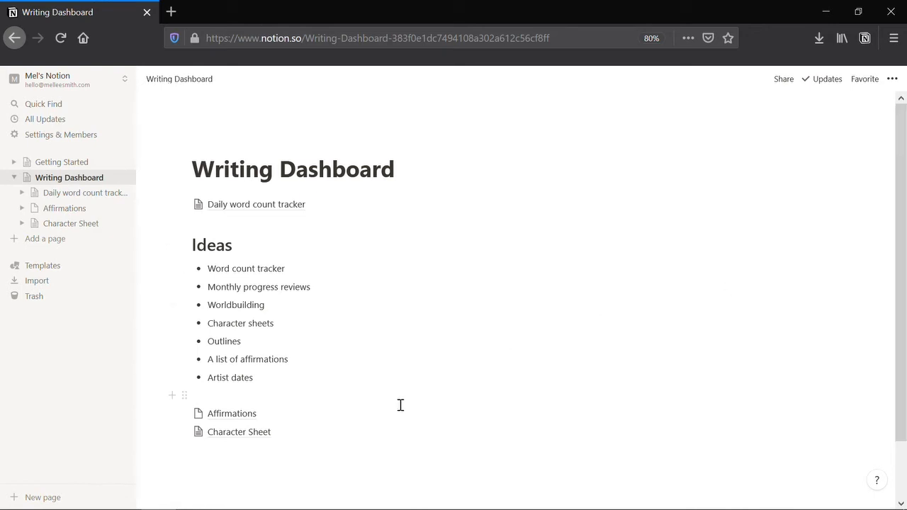
drag(271, 463, 186, 218)
click(322, 420)
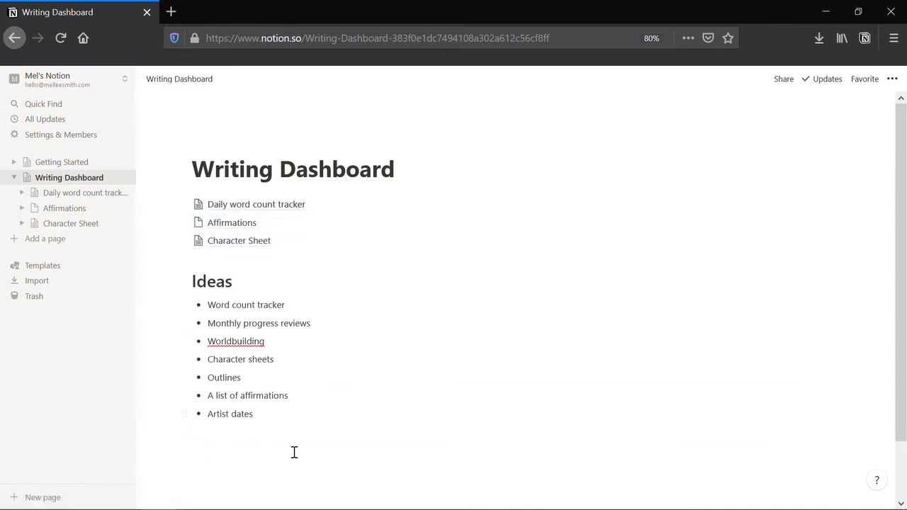
- Insert a large 'Writing Progress' heading right below the page title
click(408, 167)
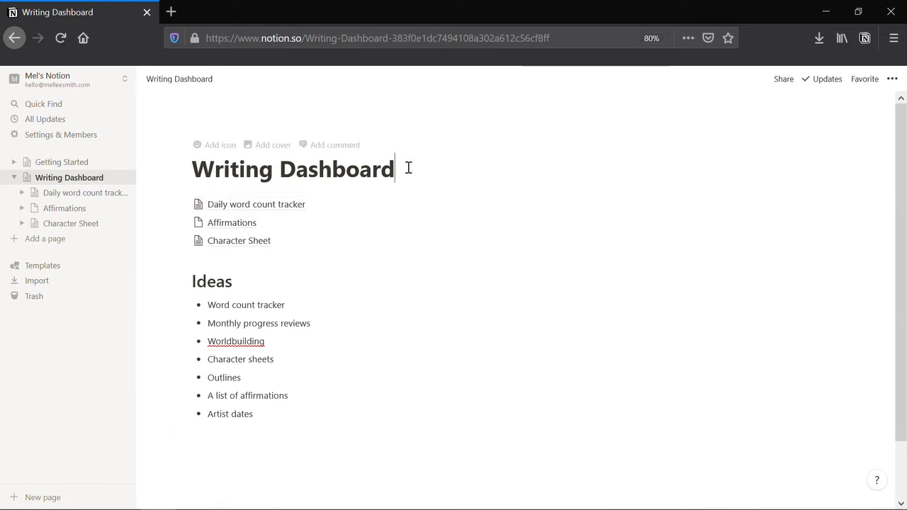
key(Return)
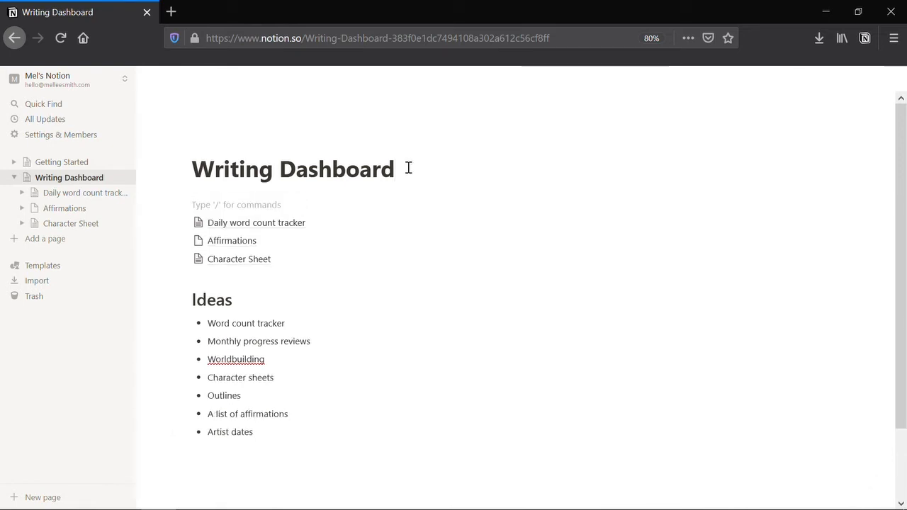
text(Writing Progress)
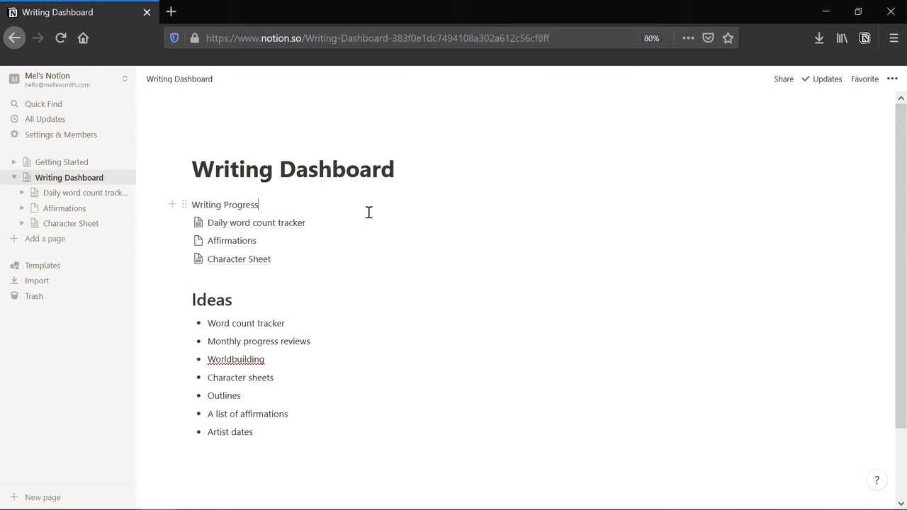
key(ctrl+alt+2)
key(ctrl+alt+3)
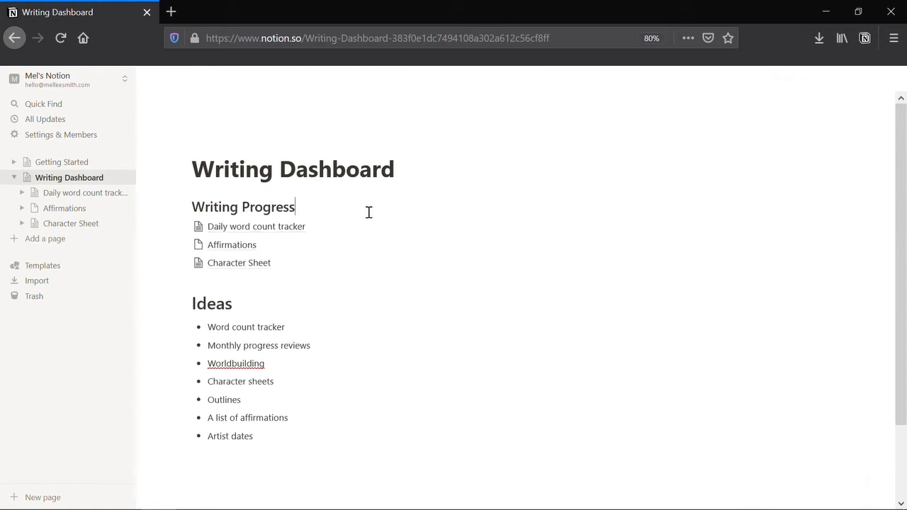
key(ctrl+alt+2)
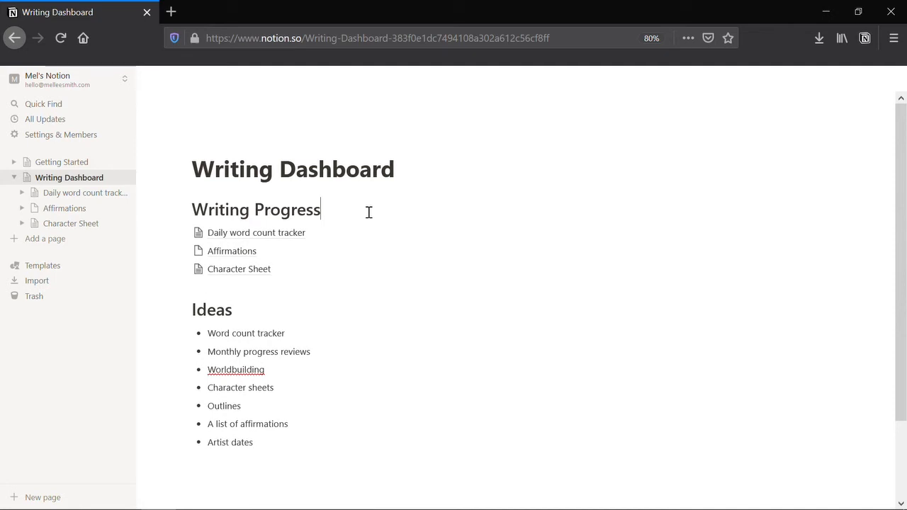
- Set the Writing Progress heading's colour to Orange background
click(184, 209)
mouse_move(146, 172)
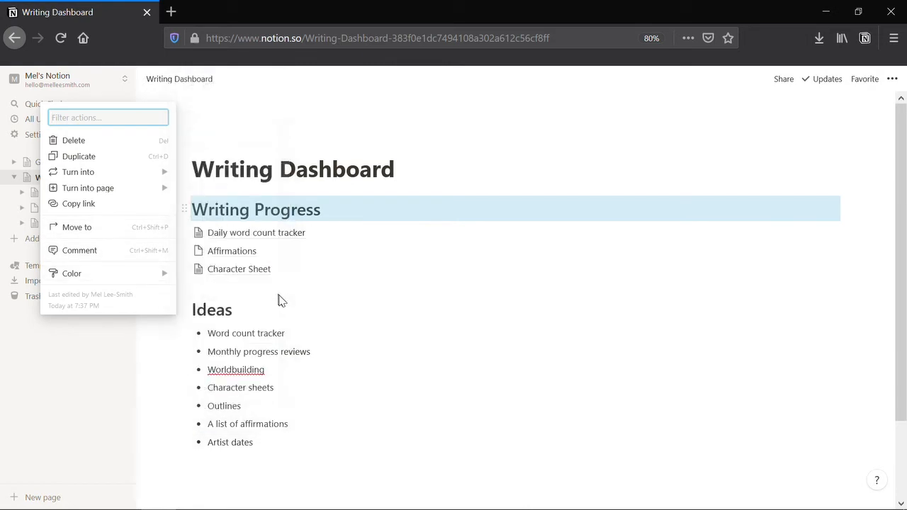
mouse_move(148, 275)
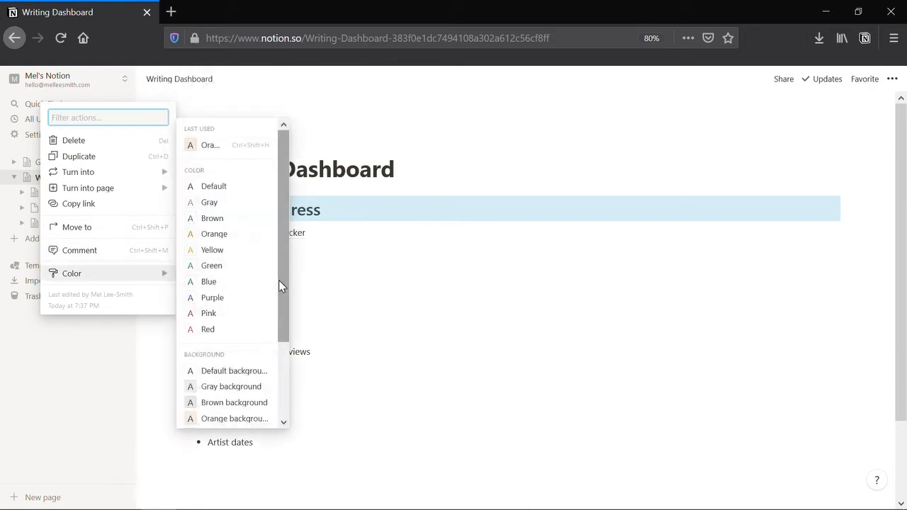
drag(279, 280, 281, 368)
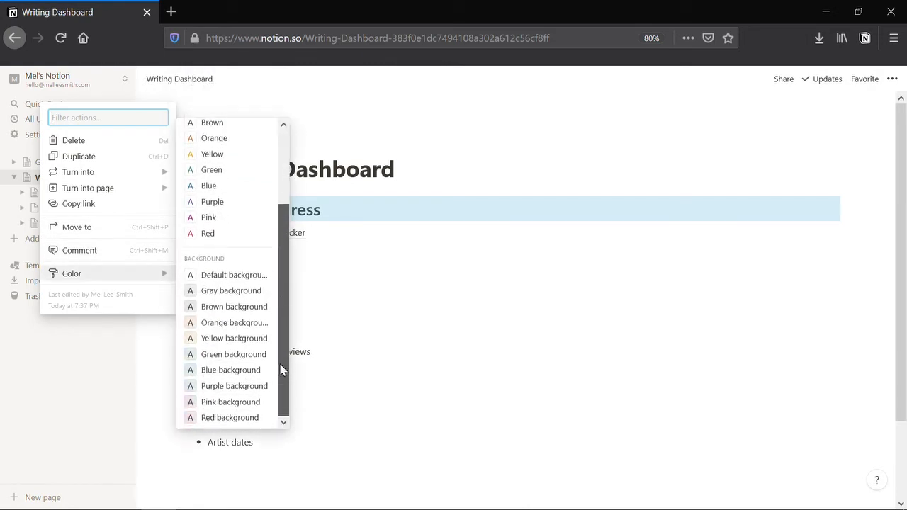
click(235, 322)
- Try orange text on the heading, then undo it to keep only the background
click(183, 210)
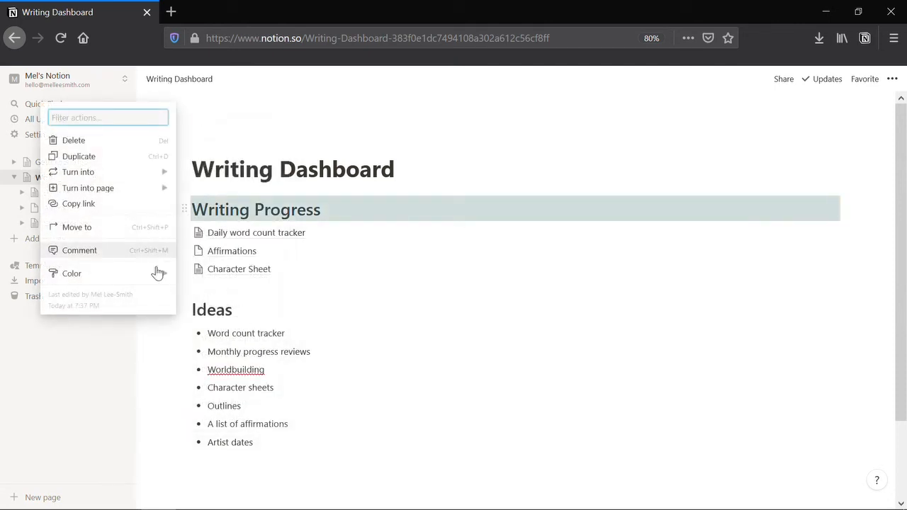
mouse_move(155, 274)
click(219, 234)
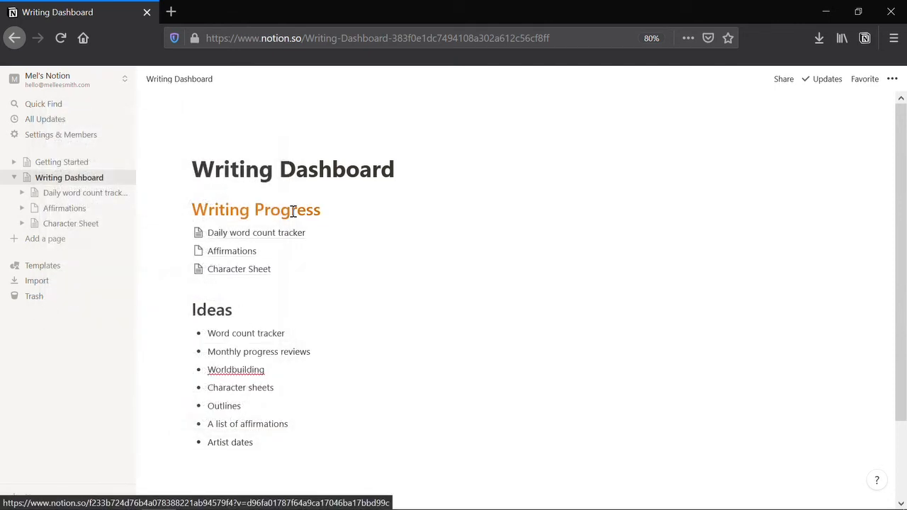
key(ctrl+z)
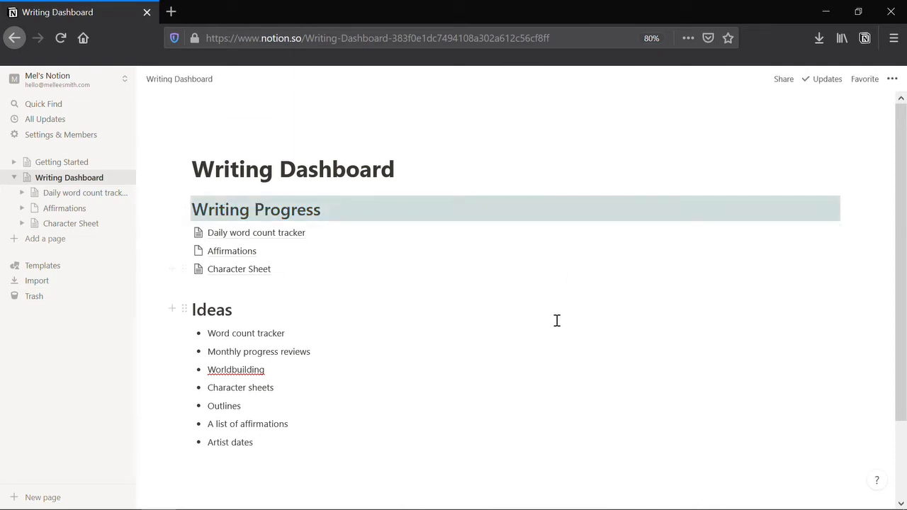
- Move the Ideas heading and its seven bullets into a column right of Writing Progress
click(777, 294)
scroll(761, 304, down, 1)
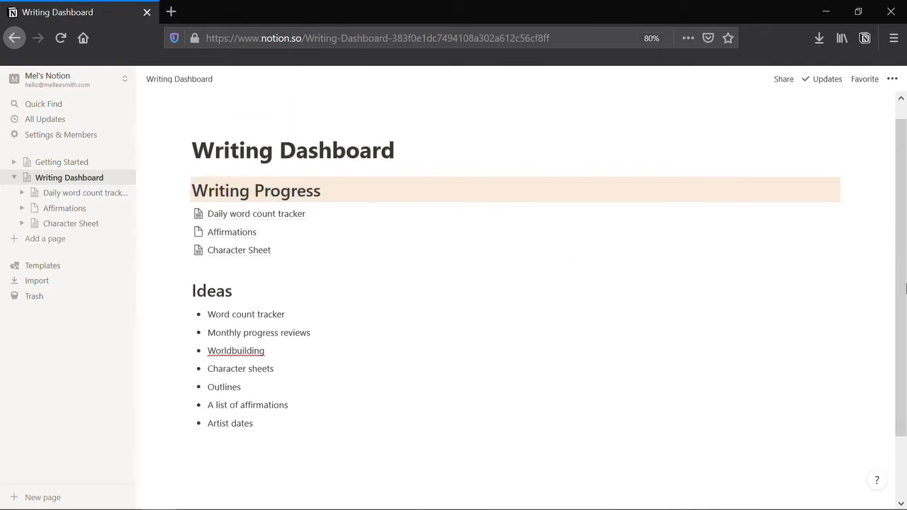
drag(256, 434, 859, 178)
drag(251, 437, 191, 205)
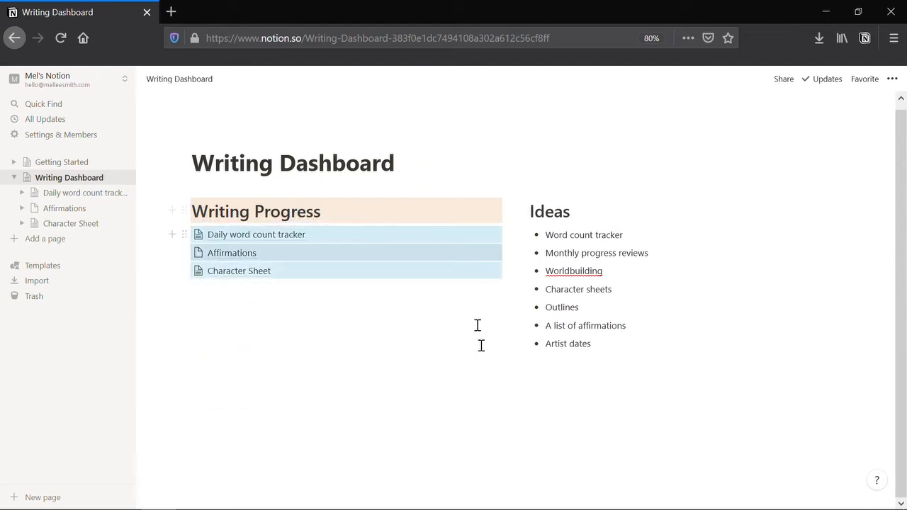
click(425, 338)
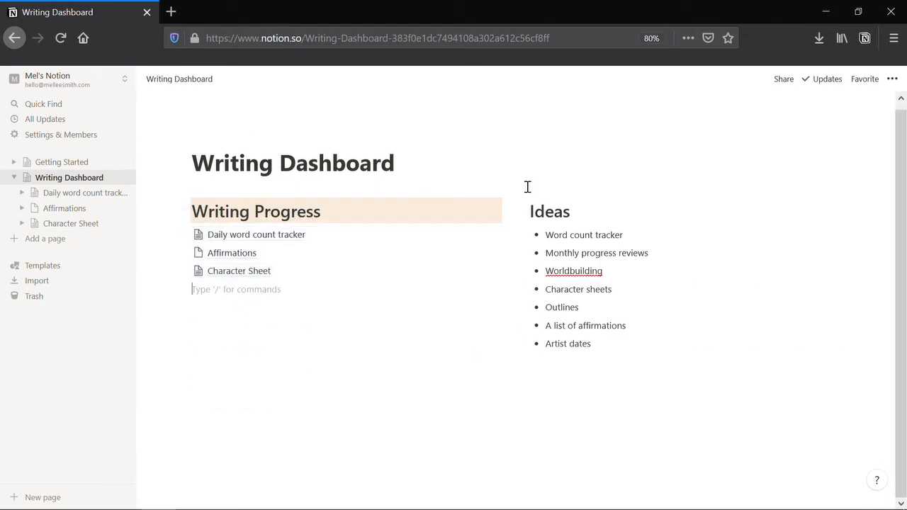
- Color the Ideas heading with a blue background
click(521, 211)
mouse_move(481, 283)
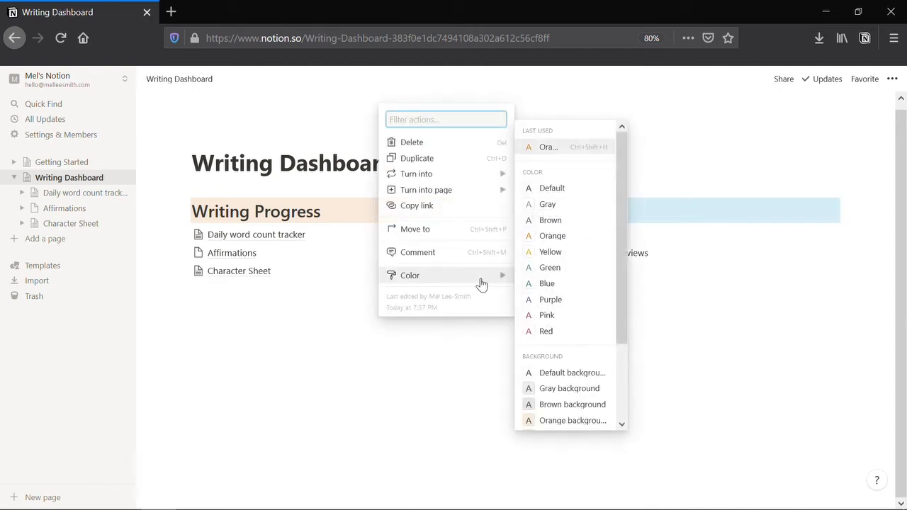
scroll(621, 313, down, 3)
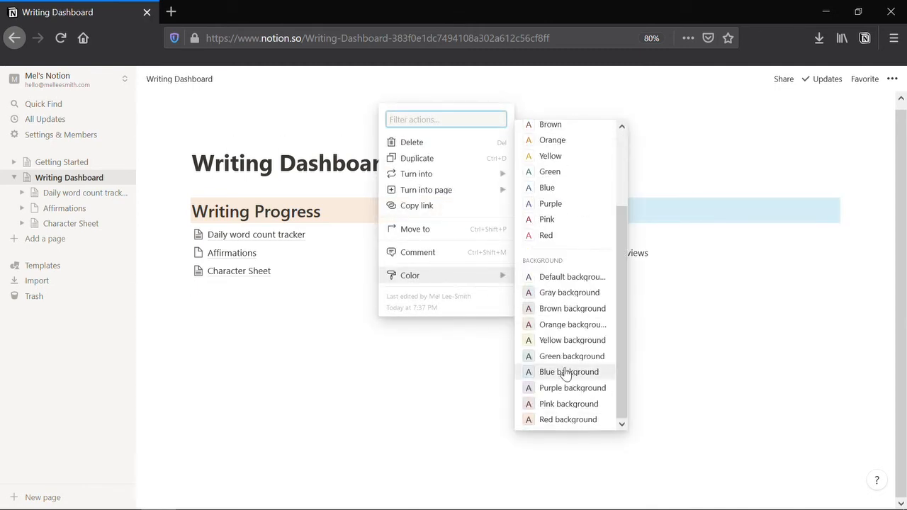
click(565, 356)
click(380, 374)
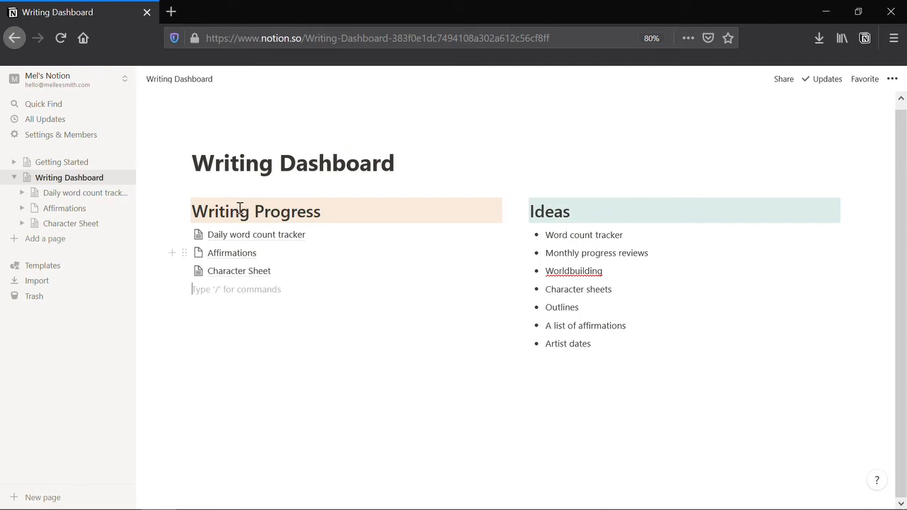
click(183, 211)
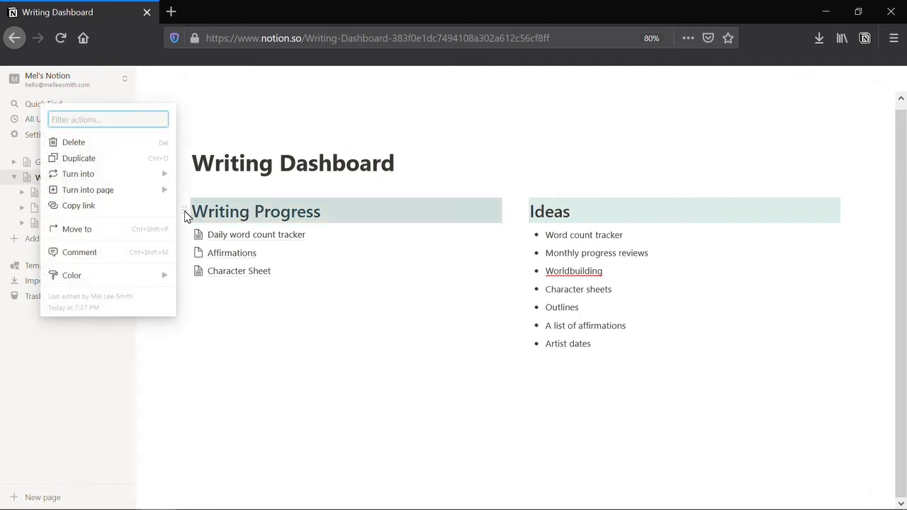
- Duplicate the orange heading as 'Project X' and place the Character Sheet link under it
key(ctrl+d)
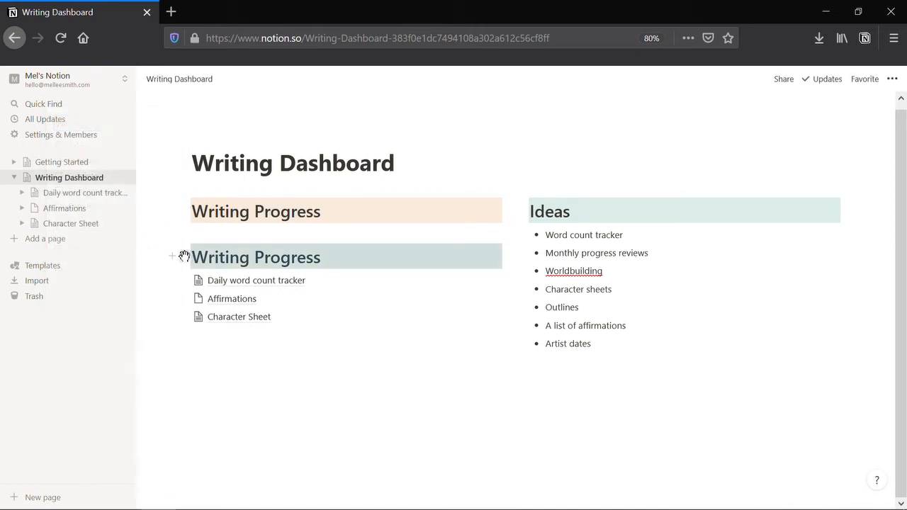
drag(184, 257, 188, 330)
click(334, 310)
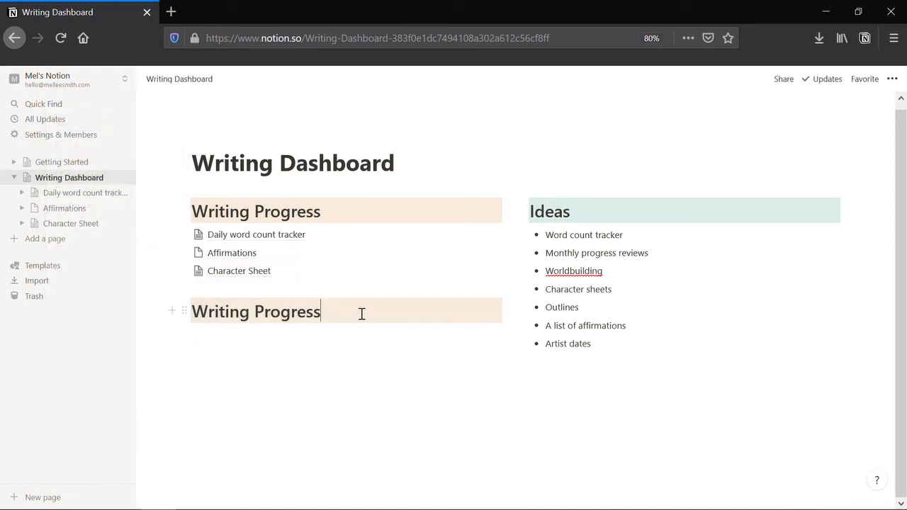
key(ctrl+a)
key(BackSpace)
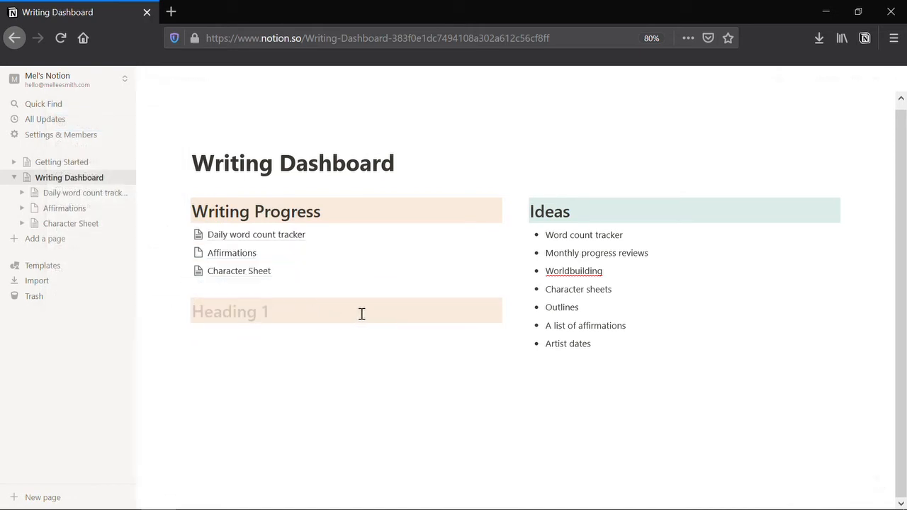
text(Project)
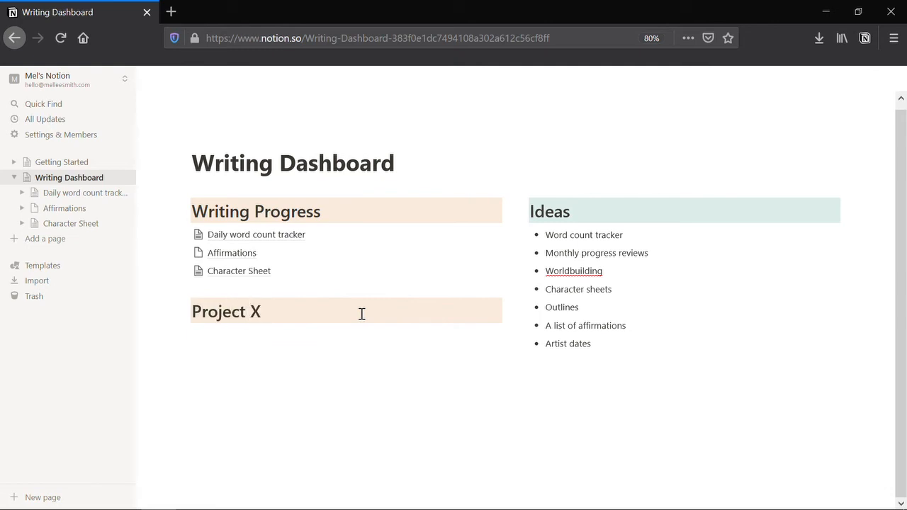
text( X)
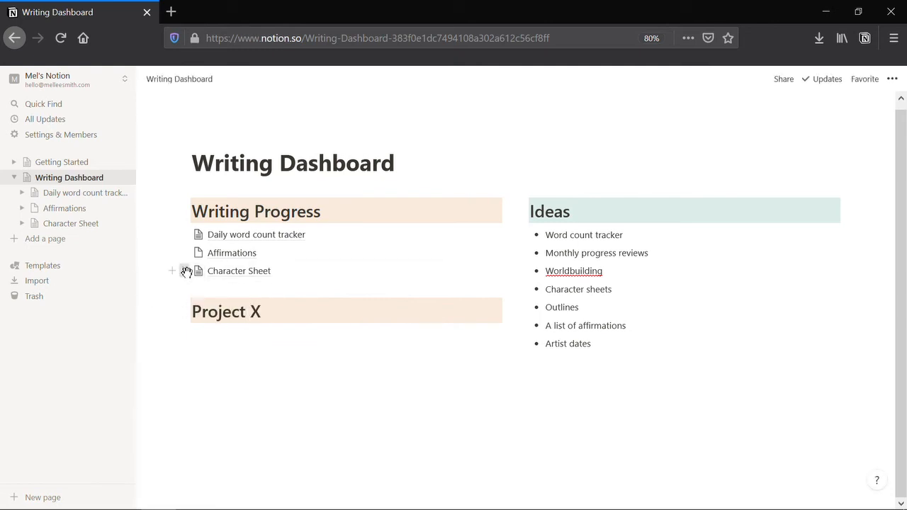
drag(187, 271, 187, 331)
click(289, 372)
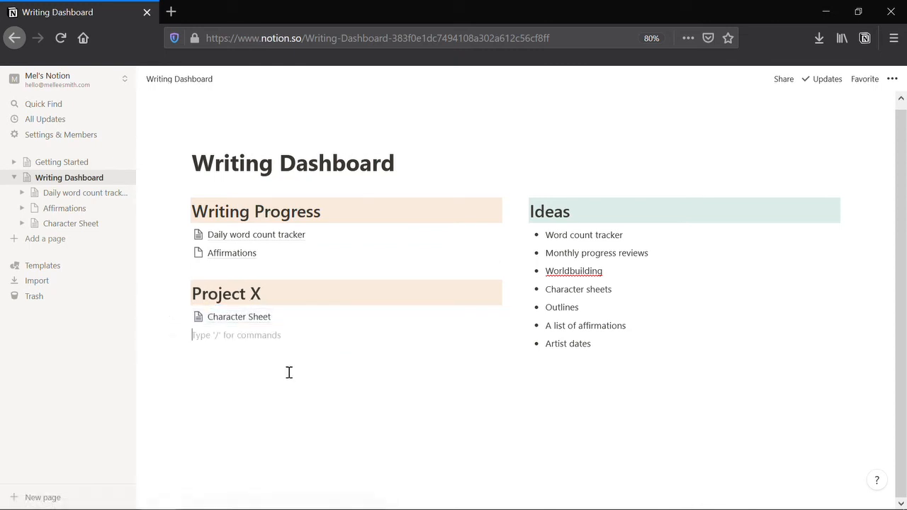
- Add a duplicated 'Creativity' heading below Character Sheet with the Affirmations link under it
click(183, 294)
key(ctrl+d)
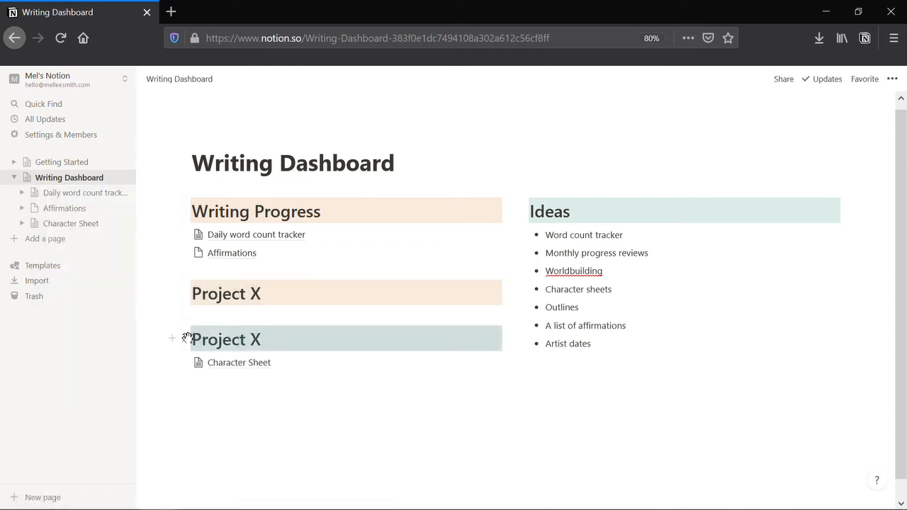
drag(183, 338, 186, 378)
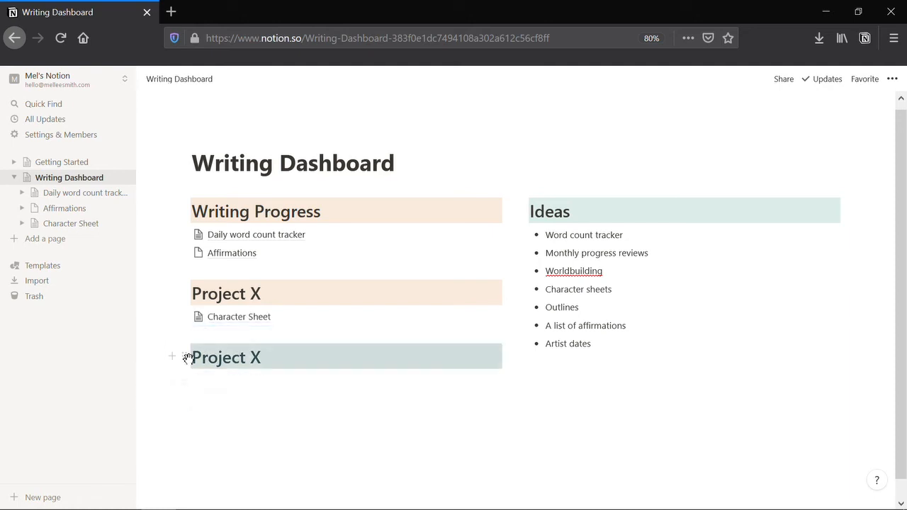
click(290, 356)
key(ctrl+a)
key(BackSpace)
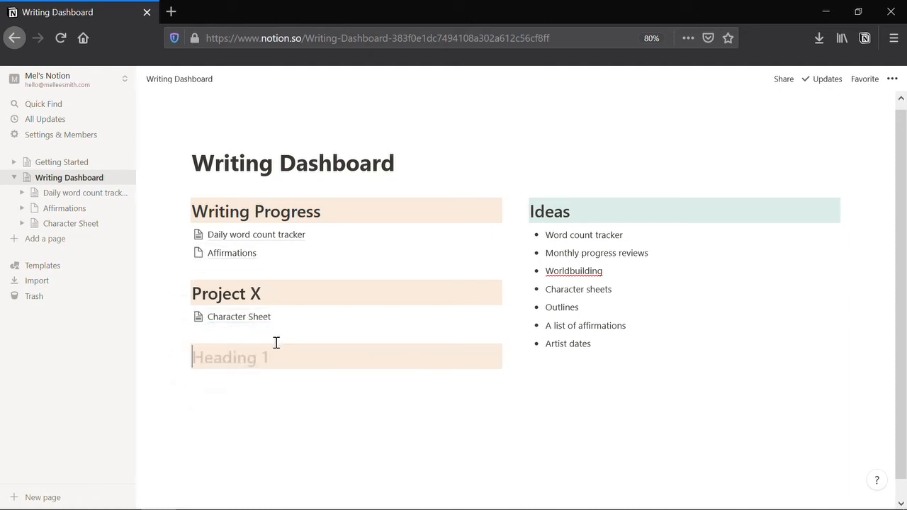
text(Creativity)
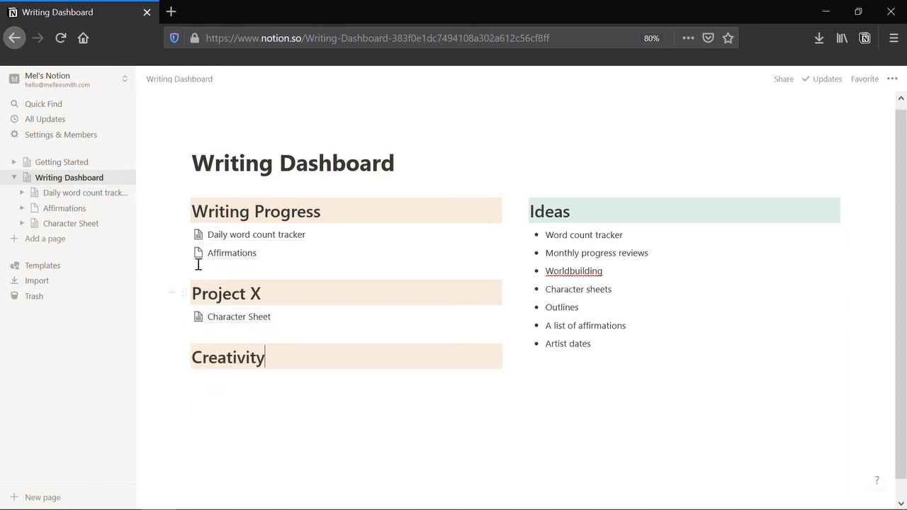
drag(185, 253, 187, 359)
click(599, 404)
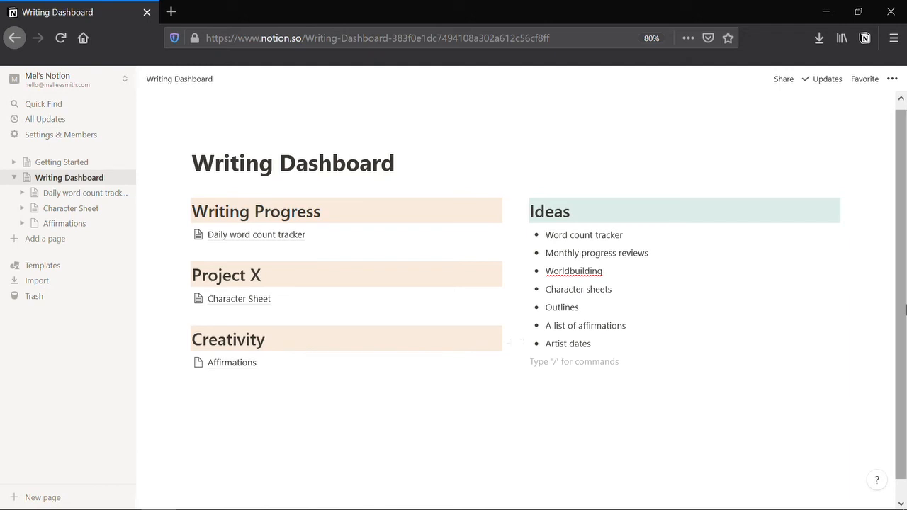
scroll(905, 365, down, 1)
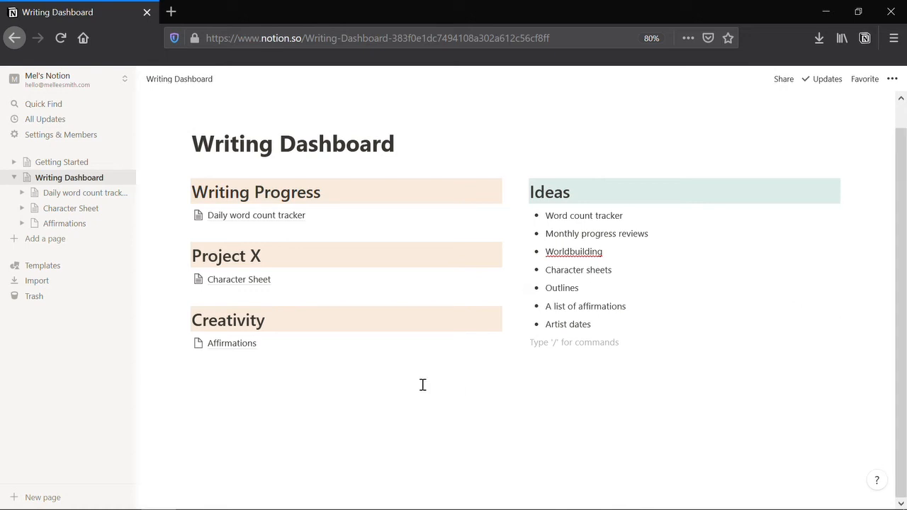
mouse_move(346, 497)
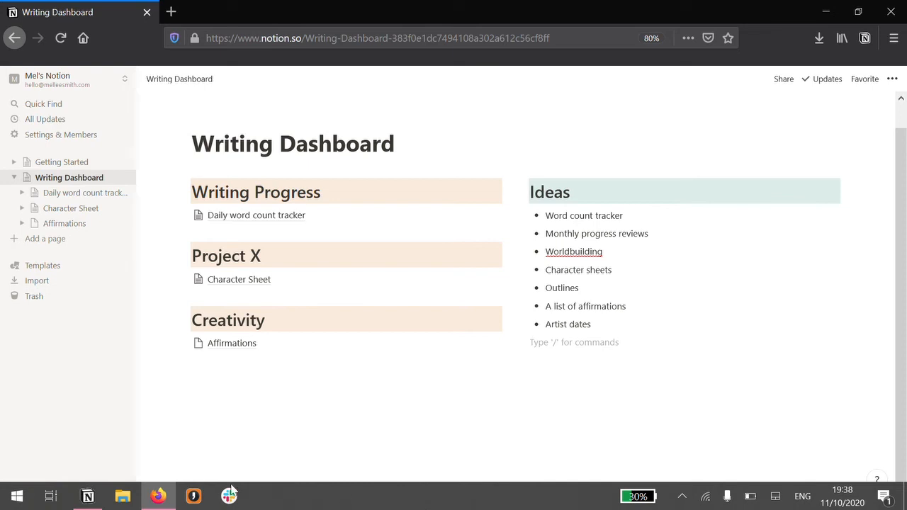
click(88, 496)
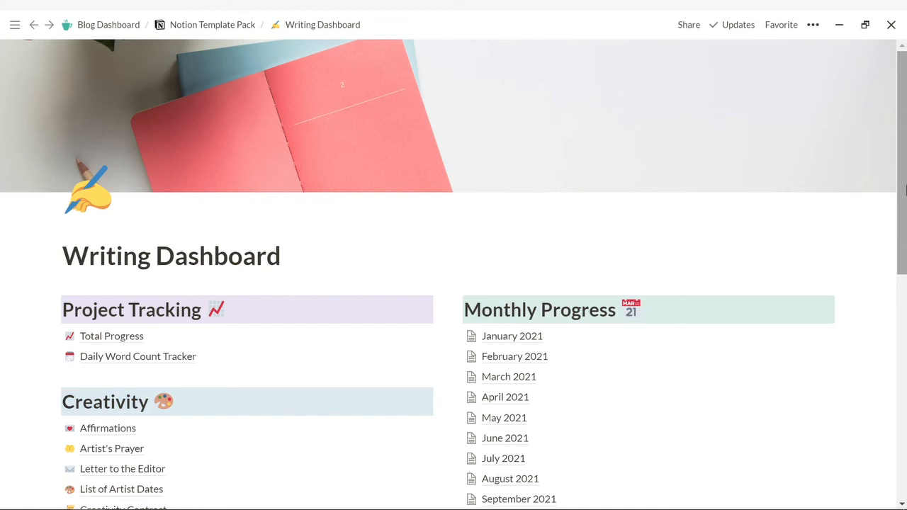
- Scroll down the finished Writing Dashboard to view its Structure and monthly sections
drag(906, 187, 905, 248)
scroll(905, 267, down, 1)
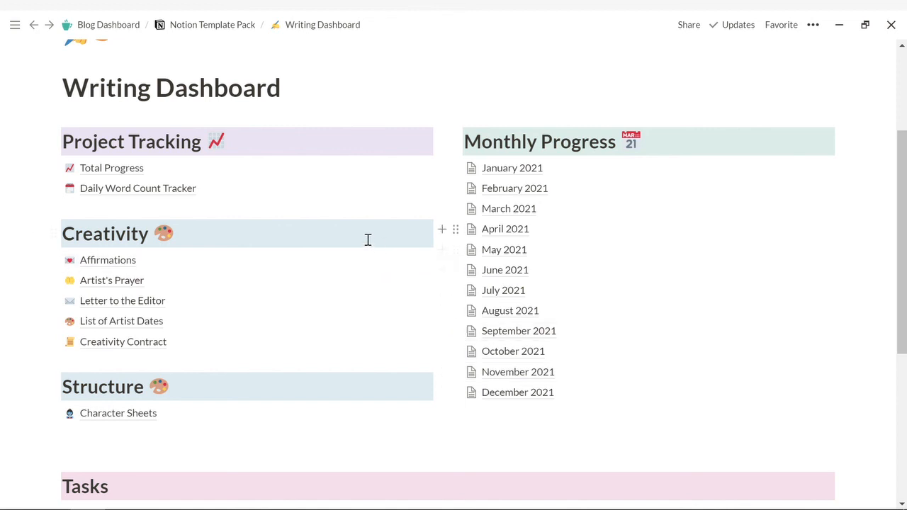
- Preview the Daily Word Count Tracker, then return to the dashboard's Writing Tasks board
click(165, 190)
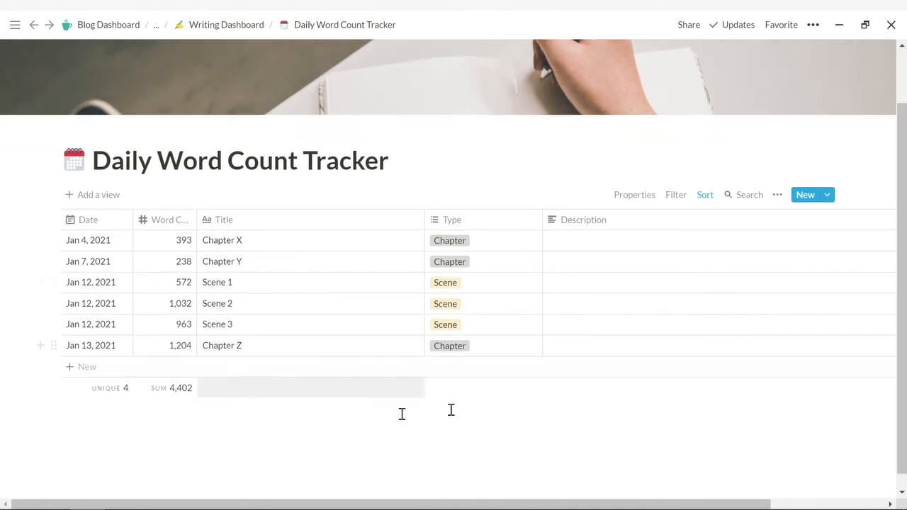
click(238, 29)
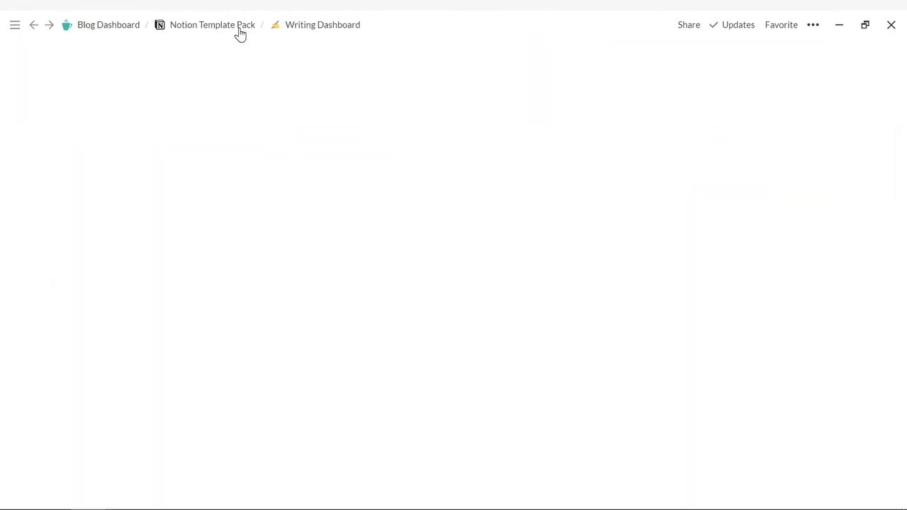
scroll(406, 243, down, 3)
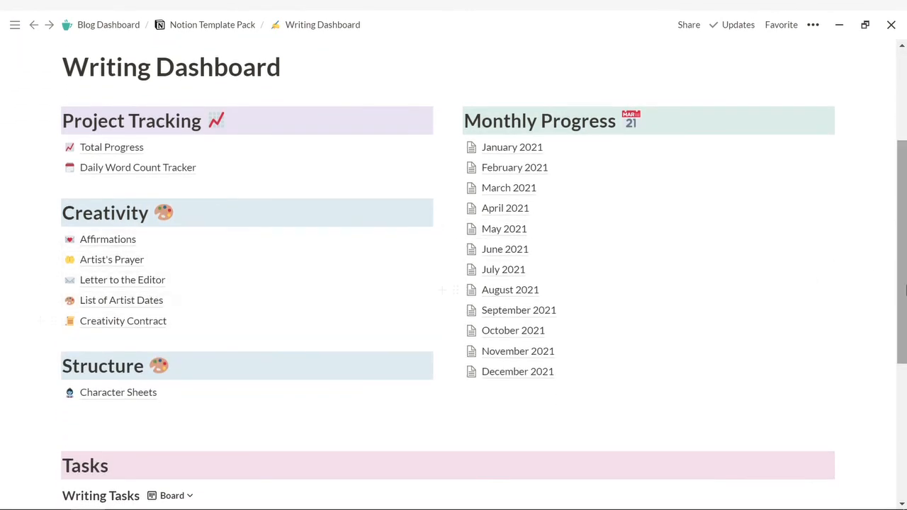
drag(902, 293, 904, 423)
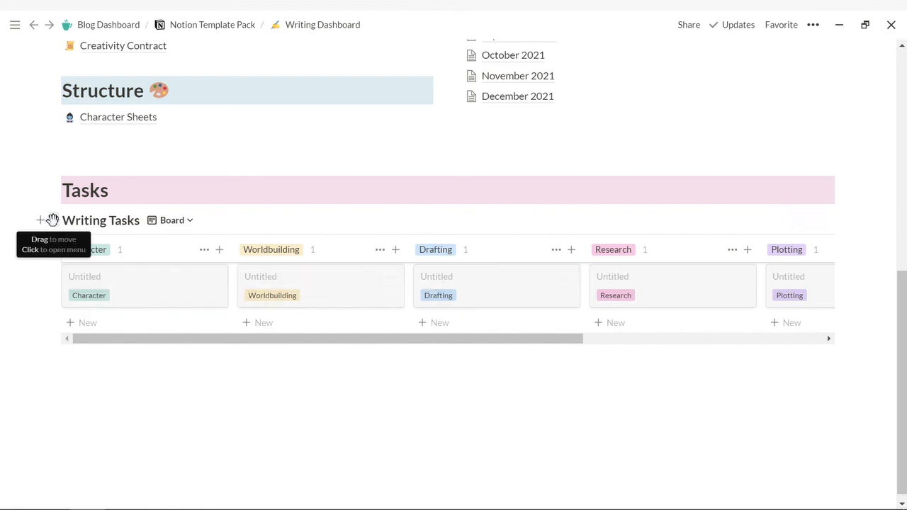
click(140, 383)
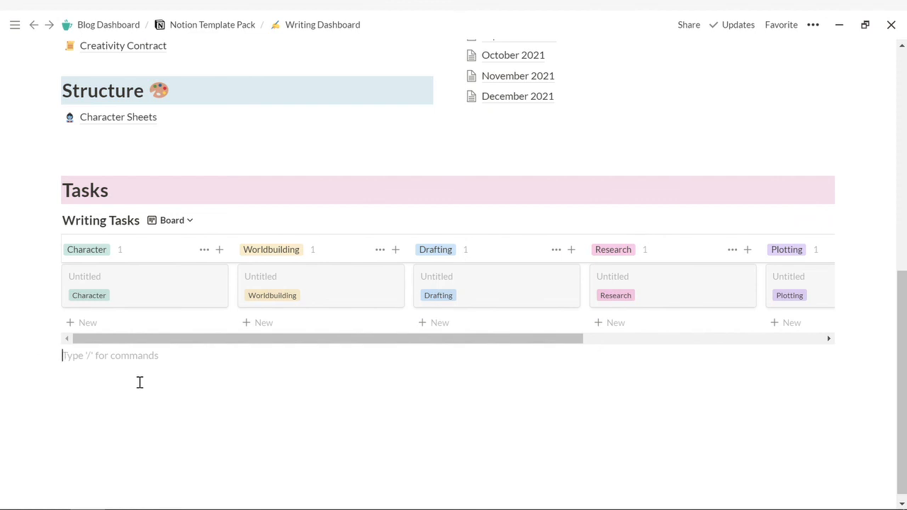
text(/board)
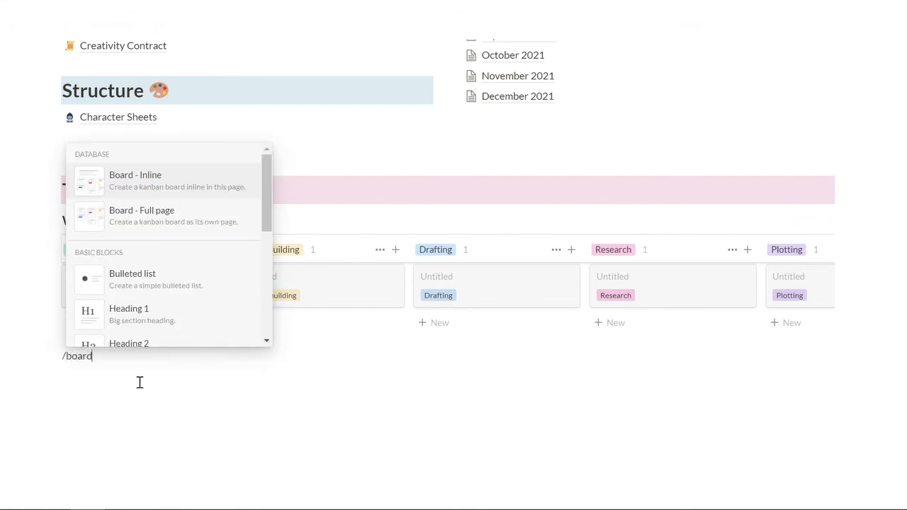
click(171, 188)
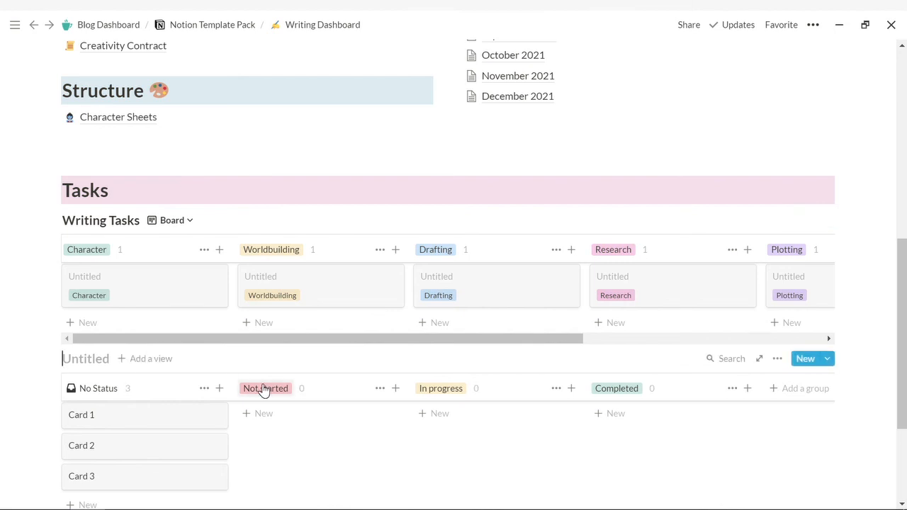
key(ctrl+z)
key(BackSpace)
key(BackSpace)
key(BackSpace)
key(BackSpace)
key(BackSpace)
key(BackSpace)
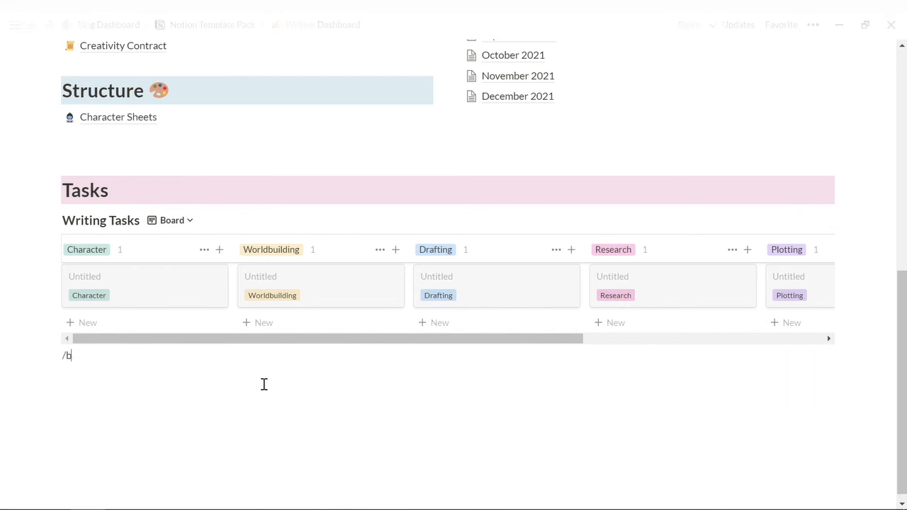
drag(905, 362, 904, 186)
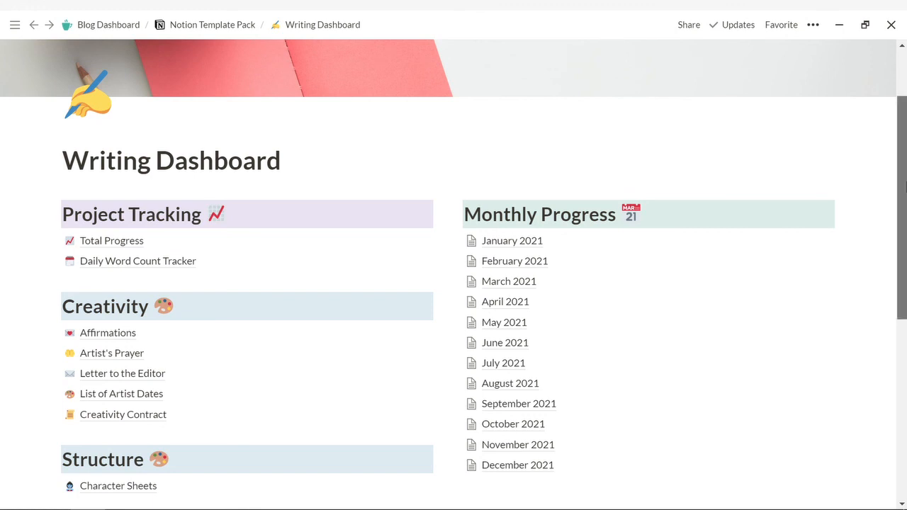
drag(905, 185, 905, 204)
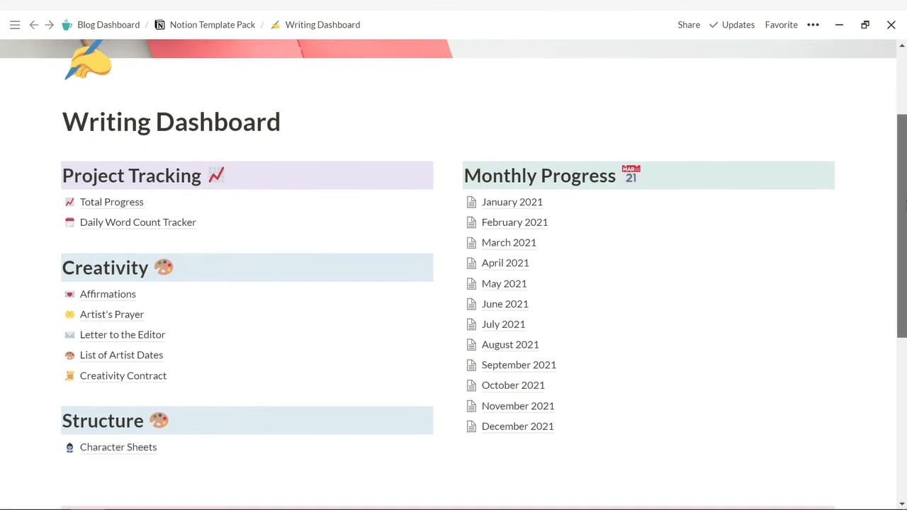
click(123, 447)
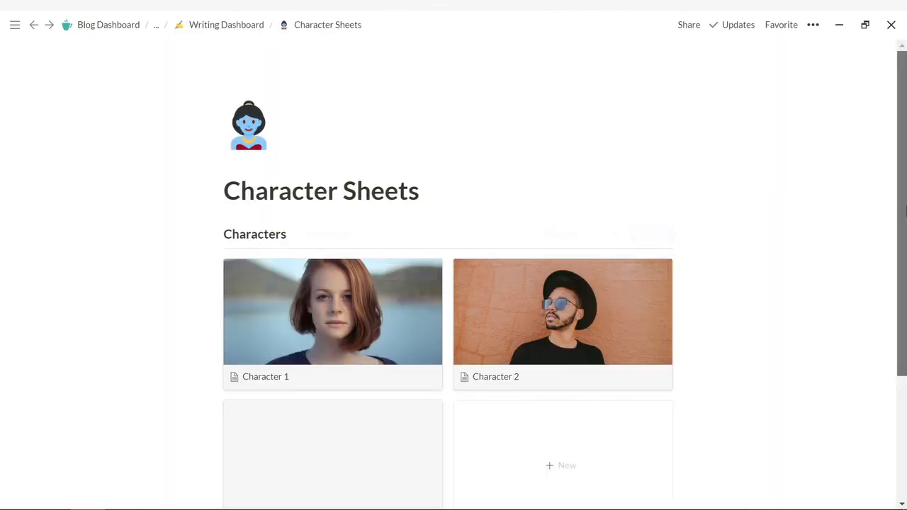
scroll(370, 355, down, 1)
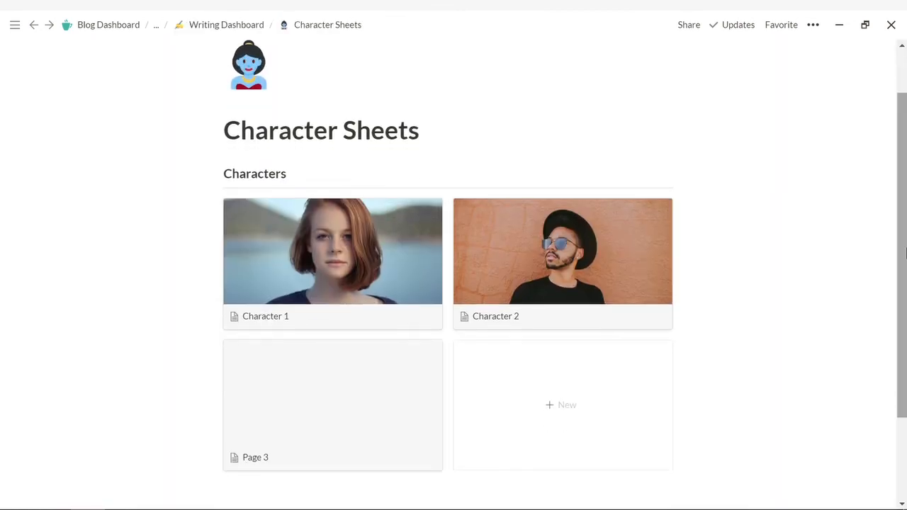
click(536, 238)
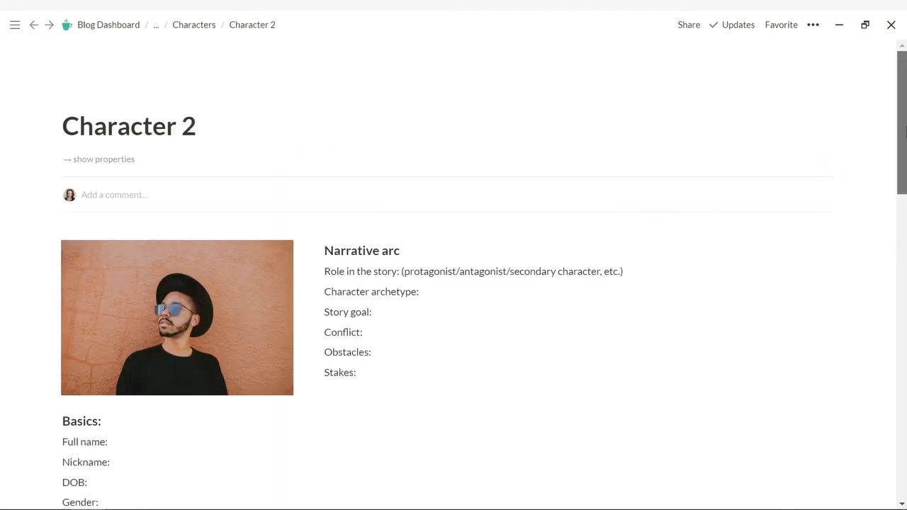
mouse_move(904, 138)
mouse_down()
mouse_move(904, 410)
mouse_move(905, 131)
mouse_up()
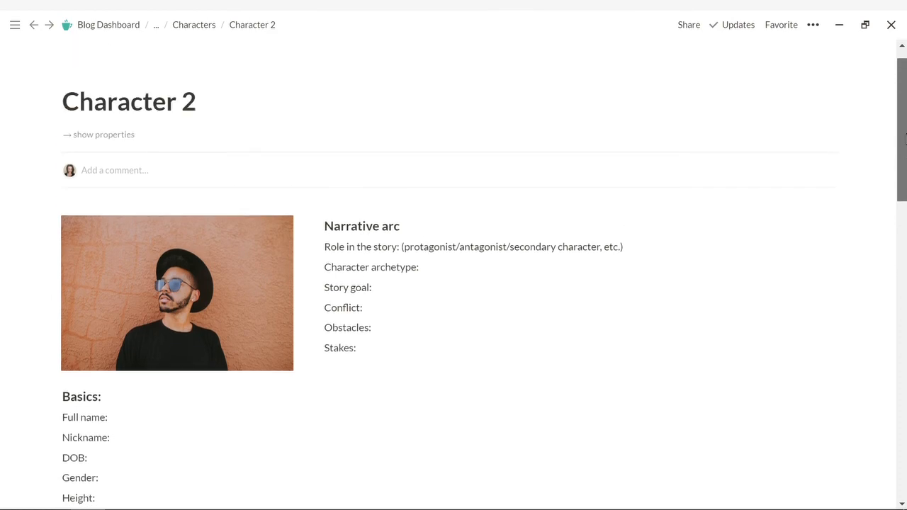
click(211, 27)
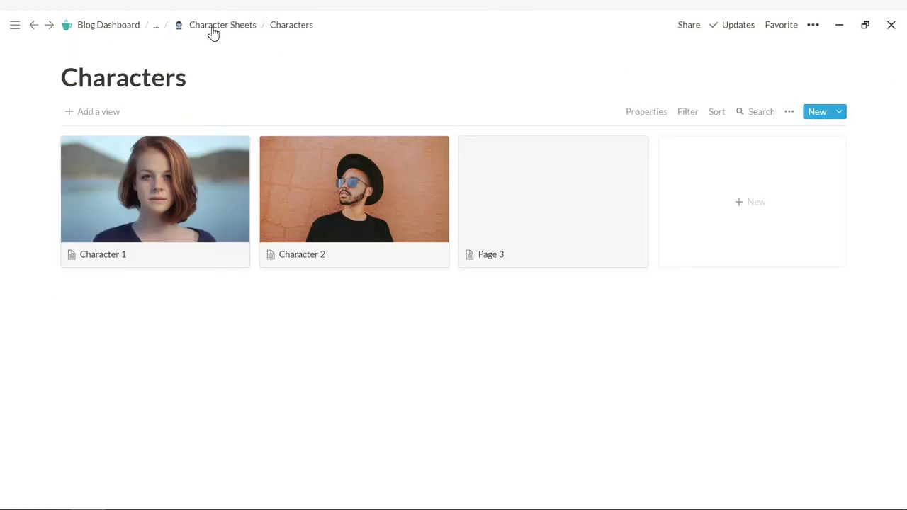
click(157, 28)
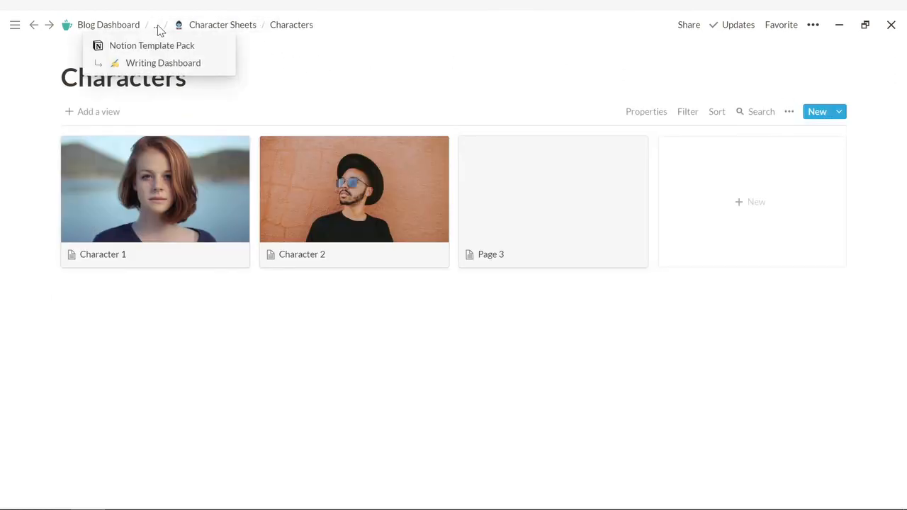
click(163, 63)
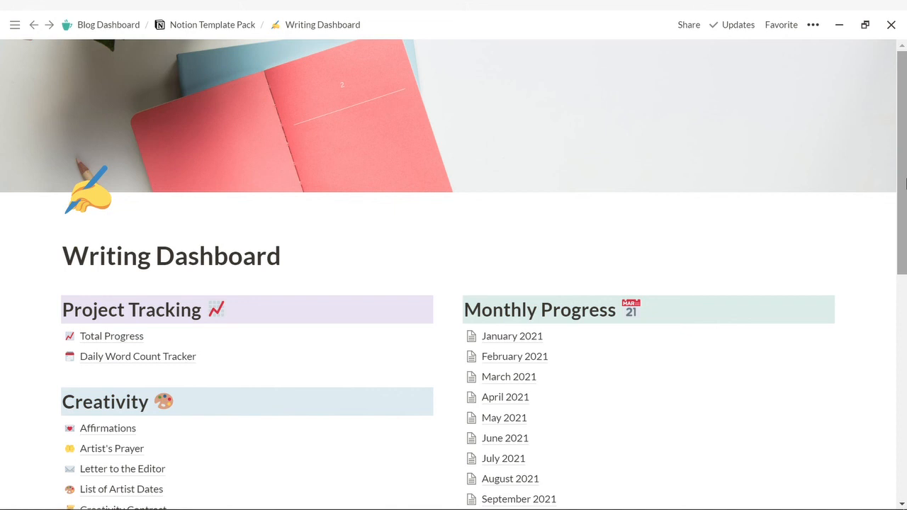
drag(905, 184, 905, 245)
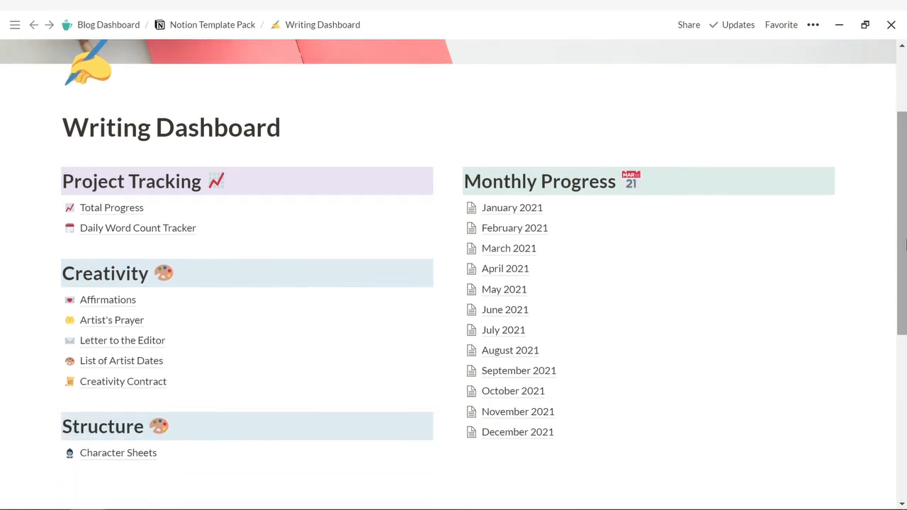